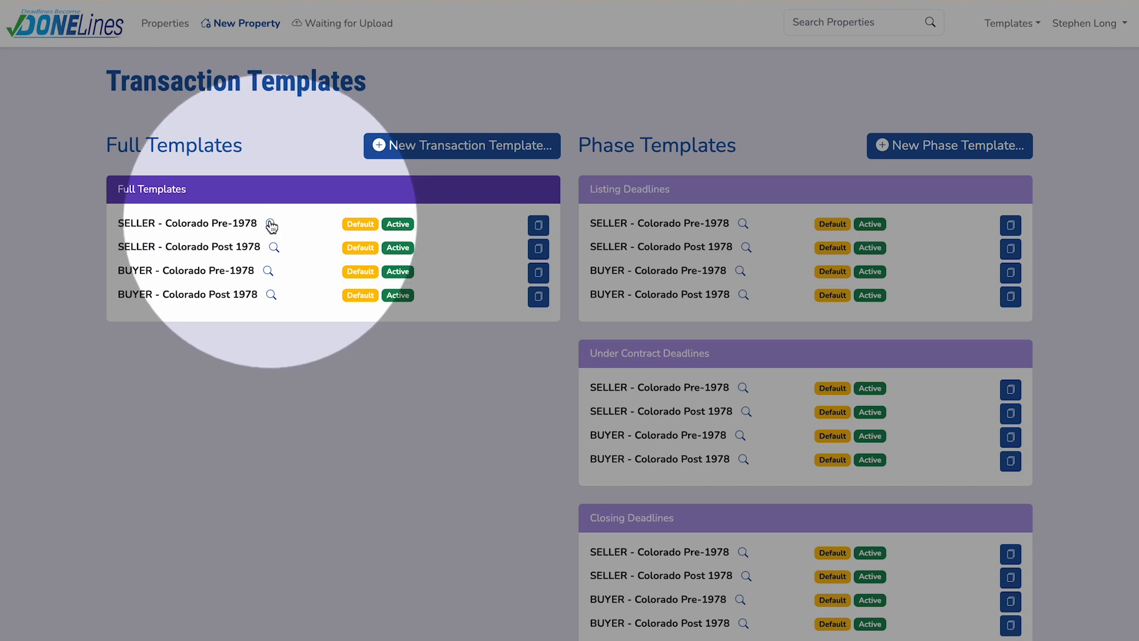
- Preview the deadlines in the SELLER - Colorado Pre-1978 and SELLER - Colorado Post 1978 full templates
{"action": "left_click", "coordinate": [270, 224]}
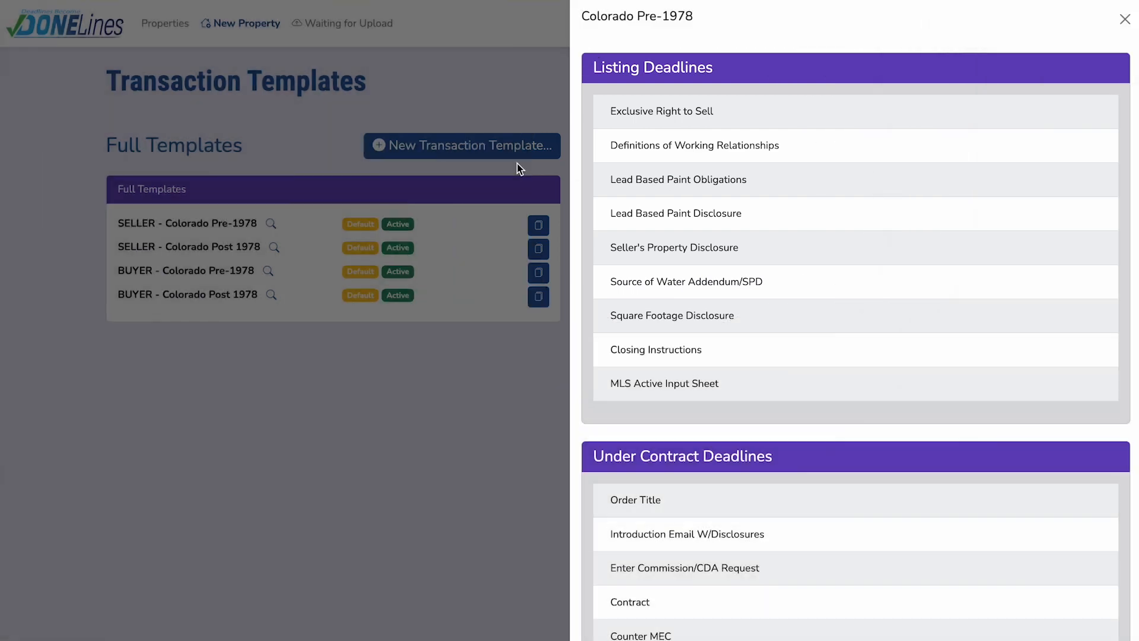
{"action": "left_click", "coordinate": [345, 326]}
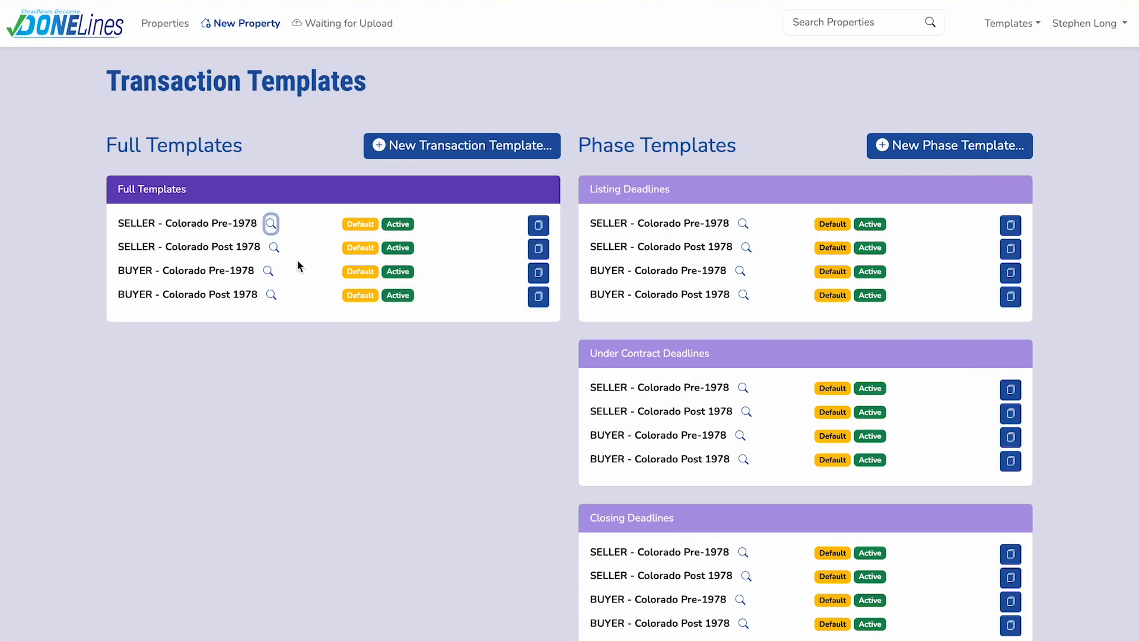
{"action": "left_click", "coordinate": [275, 250]}
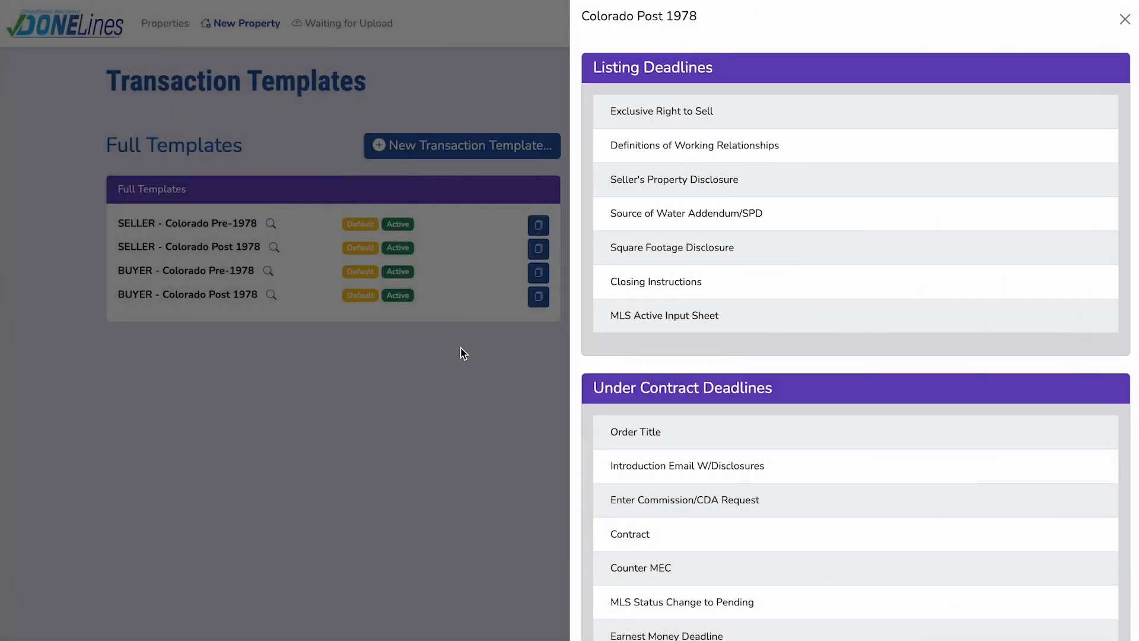
{"action": "left_click", "coordinate": [455, 347]}
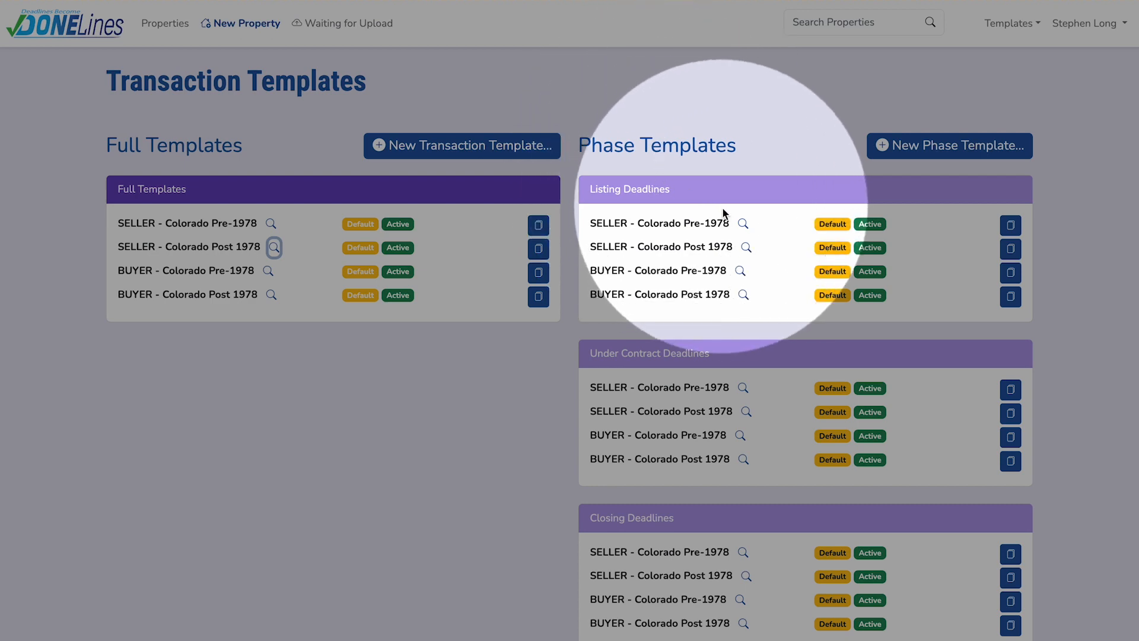
- Preview the SELLER - Colorado Pre-1978 phase template under each of the Listing, Under Contract and Closing Deadlines groups
{"action": "left_click", "coordinate": [743, 223]}
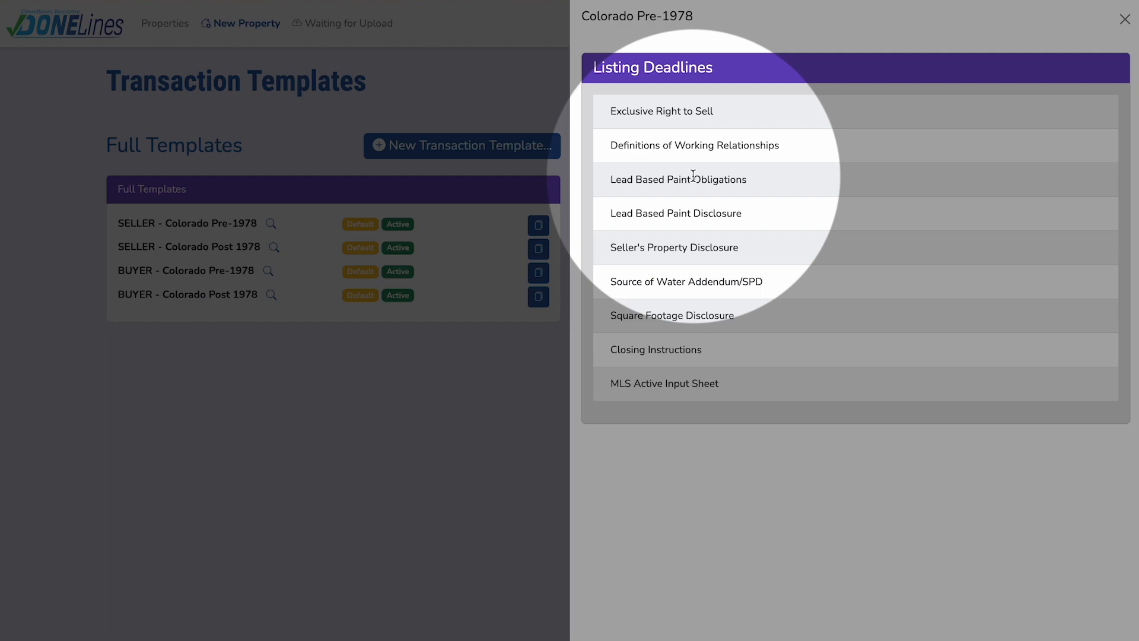
{"action": "left_click", "coordinate": [550, 375]}
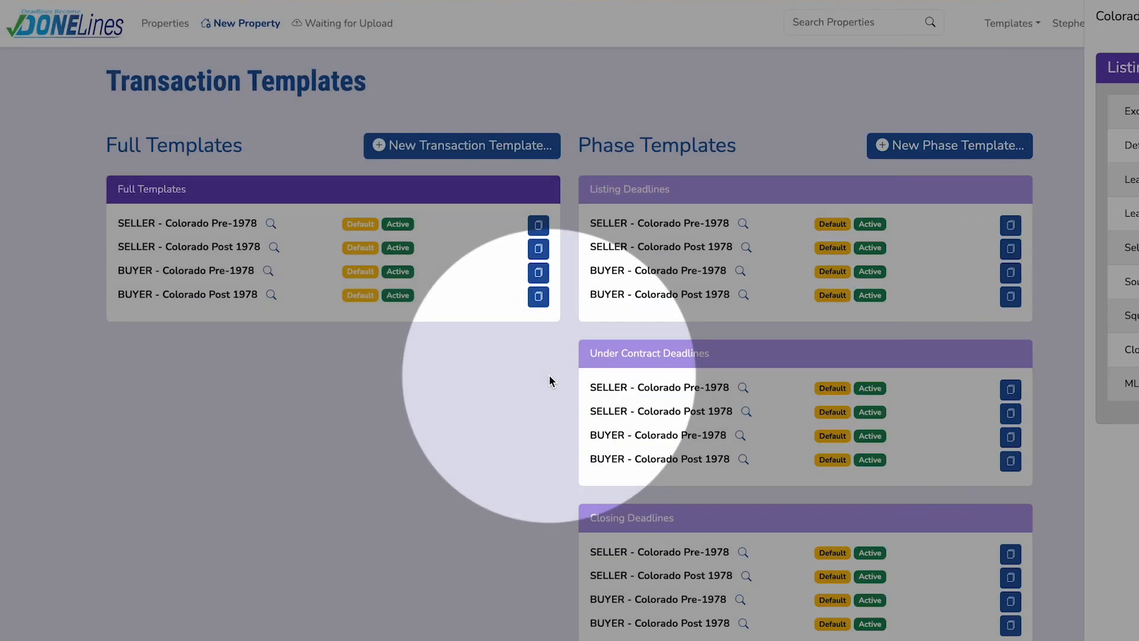
{"action": "left_click", "coordinate": [743, 388]}
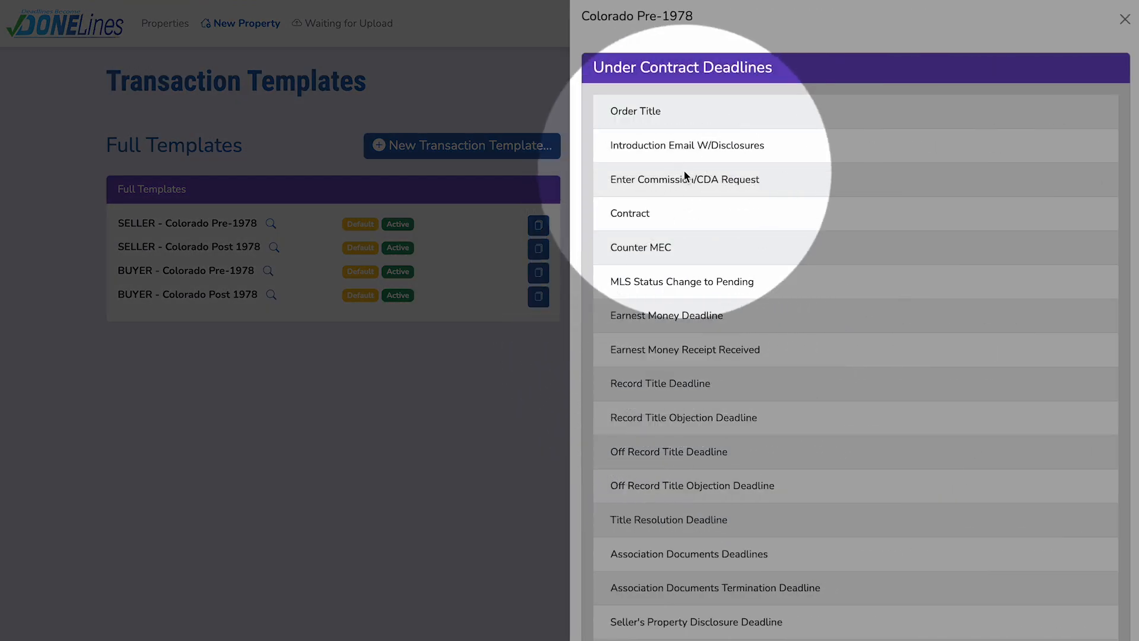
{"action": "scroll", "coordinate": [685, 171], "scroll_direction": "down", "scroll_amount": 8}
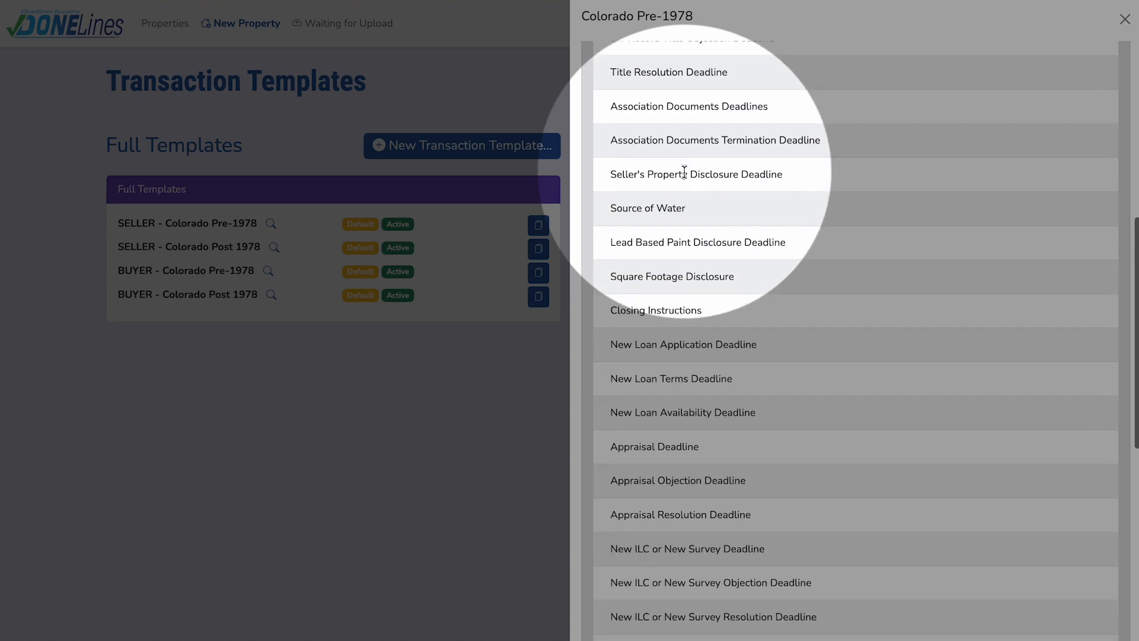
{"action": "left_click", "coordinate": [536, 358]}
{"action": "scroll", "coordinate": [674, 469], "scroll_direction": "down", "scroll_amount": 2}
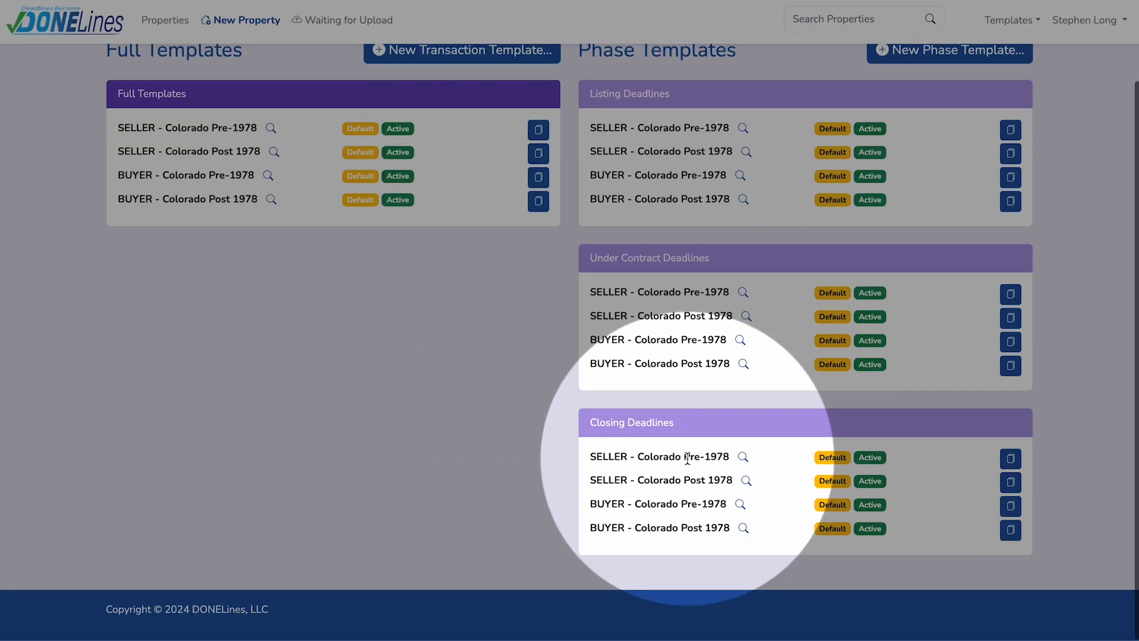
{"action": "left_click", "coordinate": [743, 458]}
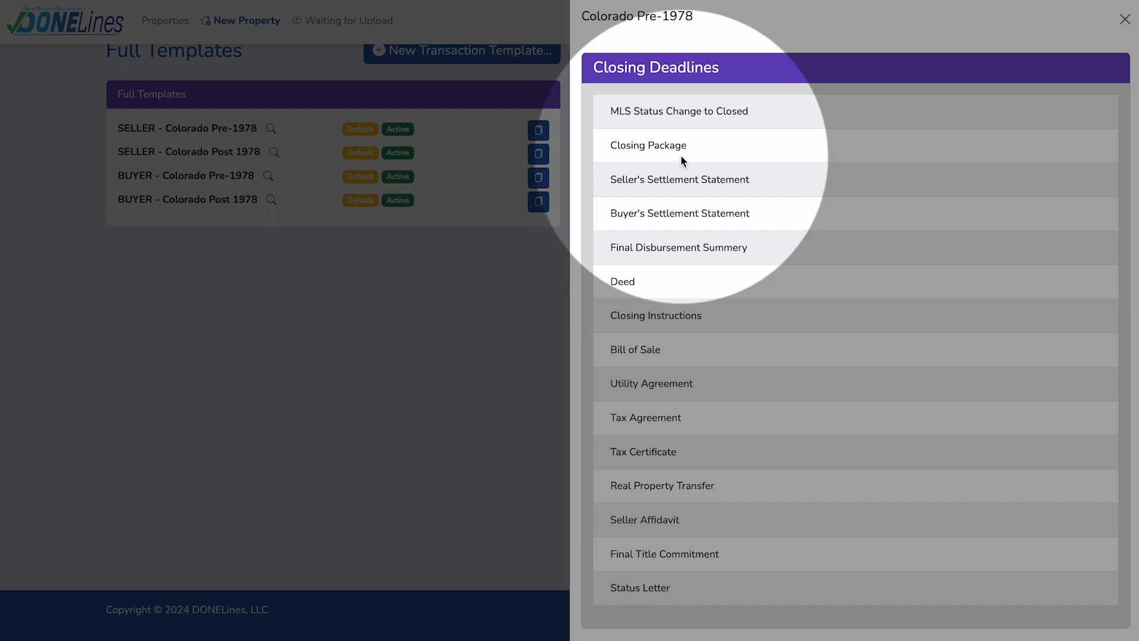
{"action": "left_click", "coordinate": [514, 248]}
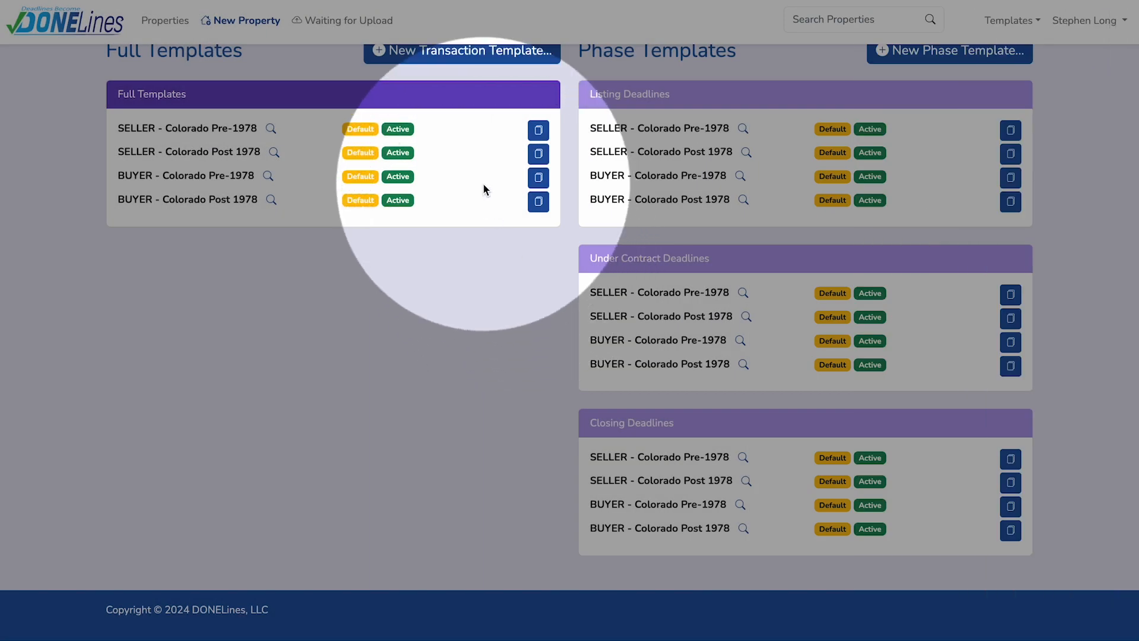
- Duplicate the BUYER - Colorado Post 1978 full template and name the copy "Colorado Post 1978 (John Realty)"
{"action": "scroll", "coordinate": [483, 188], "scroll_direction": "up", "scroll_amount": 1}
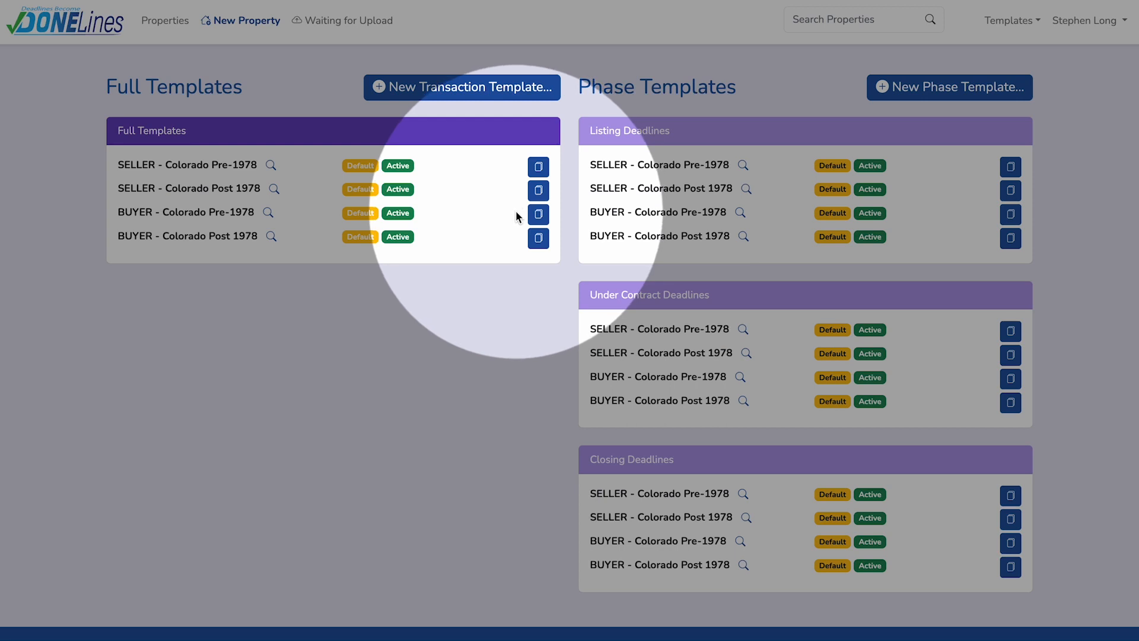
{"action": "left_click", "coordinate": [539, 238]}
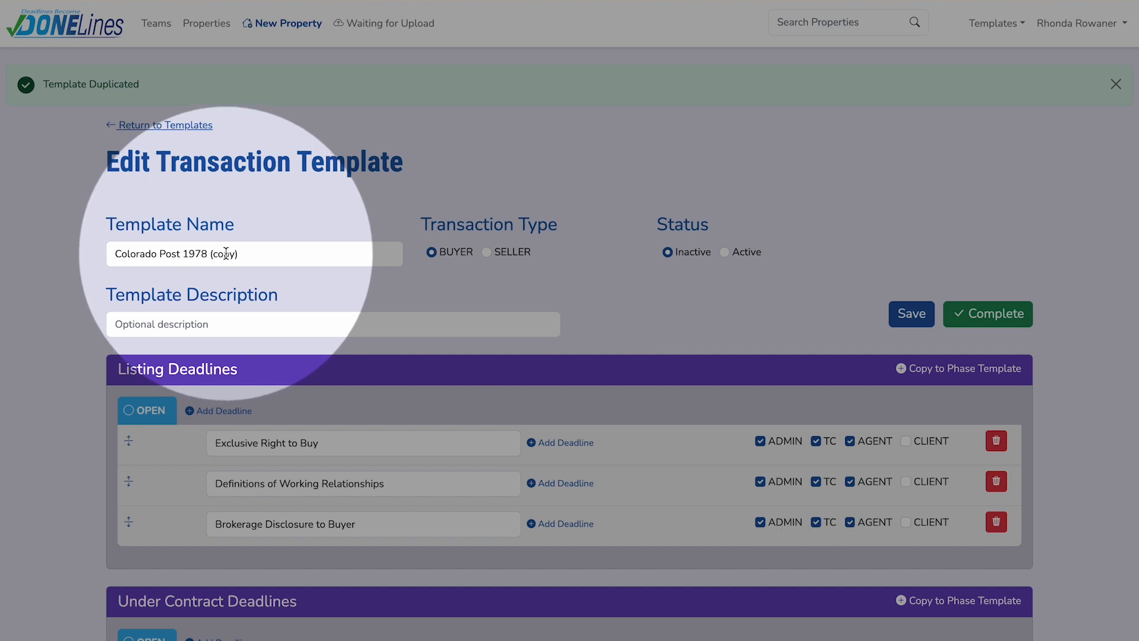
{"action": "double_click", "coordinate": [226, 253]}
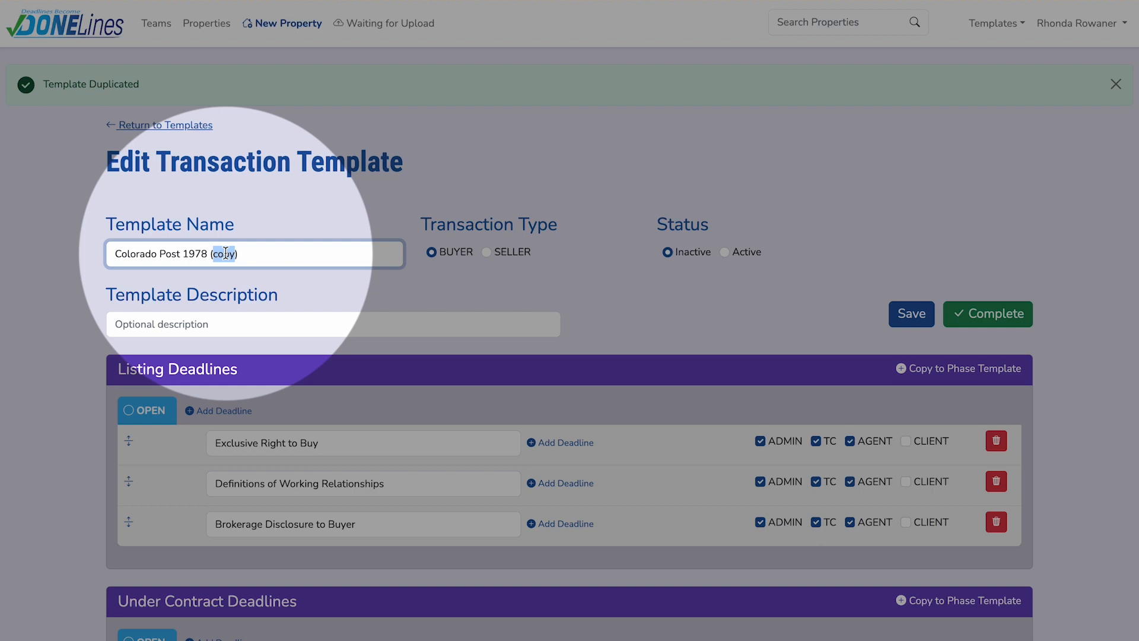
{"action": "type", "text": "John Realty"}
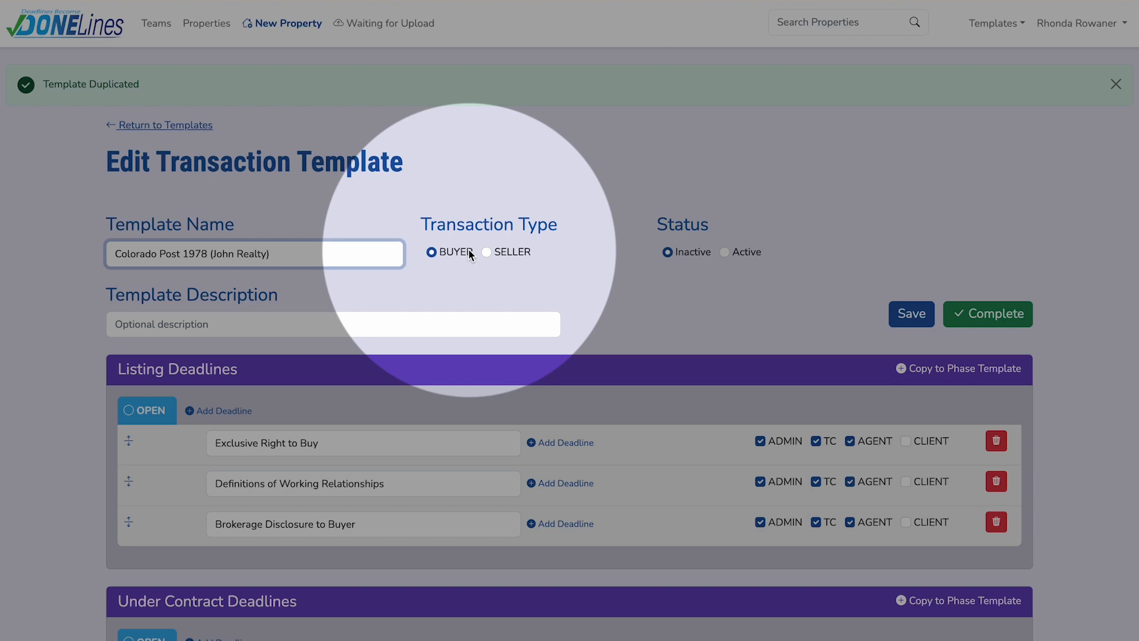
- Set the template's status to Active, describe it as "Use for any agent within John Realty's Brokerage", and save it
{"action": "left_click", "coordinate": [724, 252]}
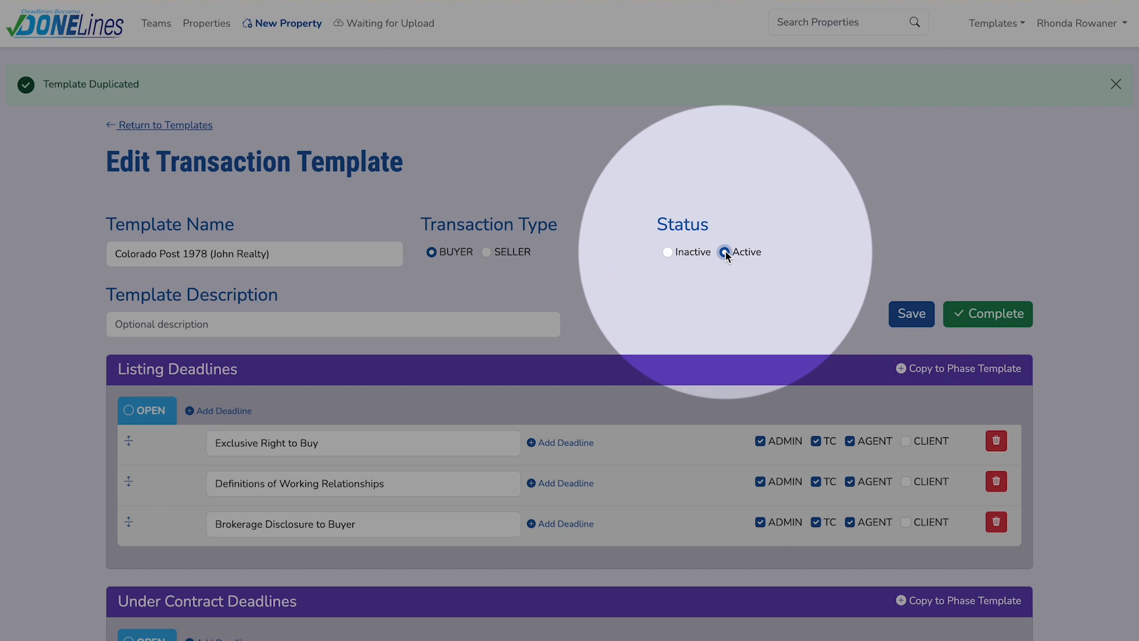
{"action": "left_click", "coordinate": [157, 323]}
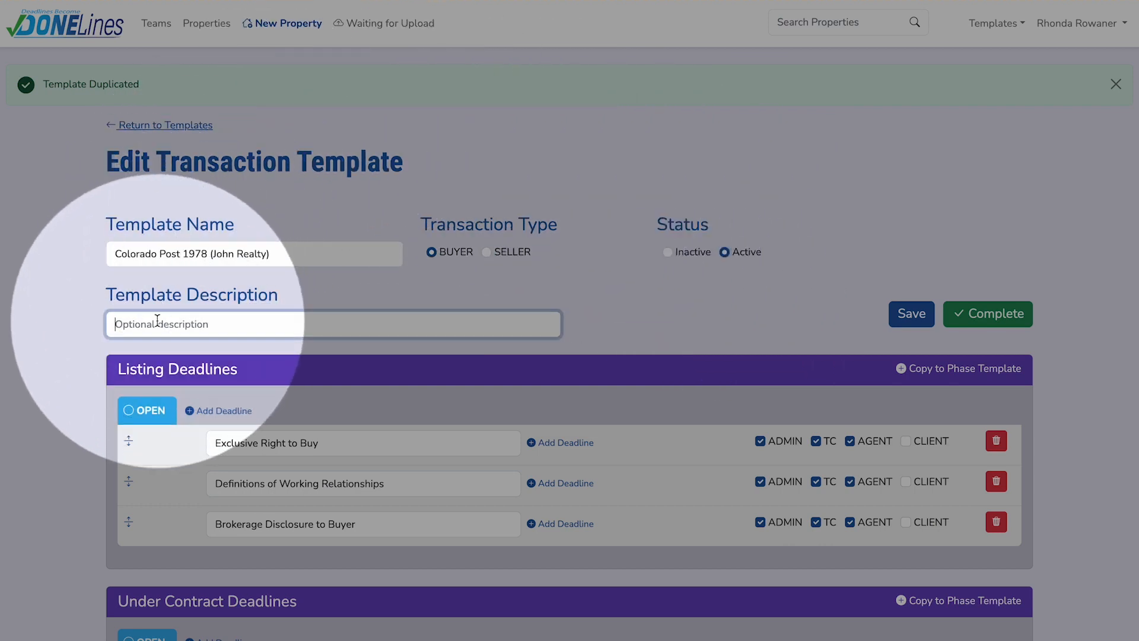
{"action": "type", "text": "Use for any agent within John Re"}
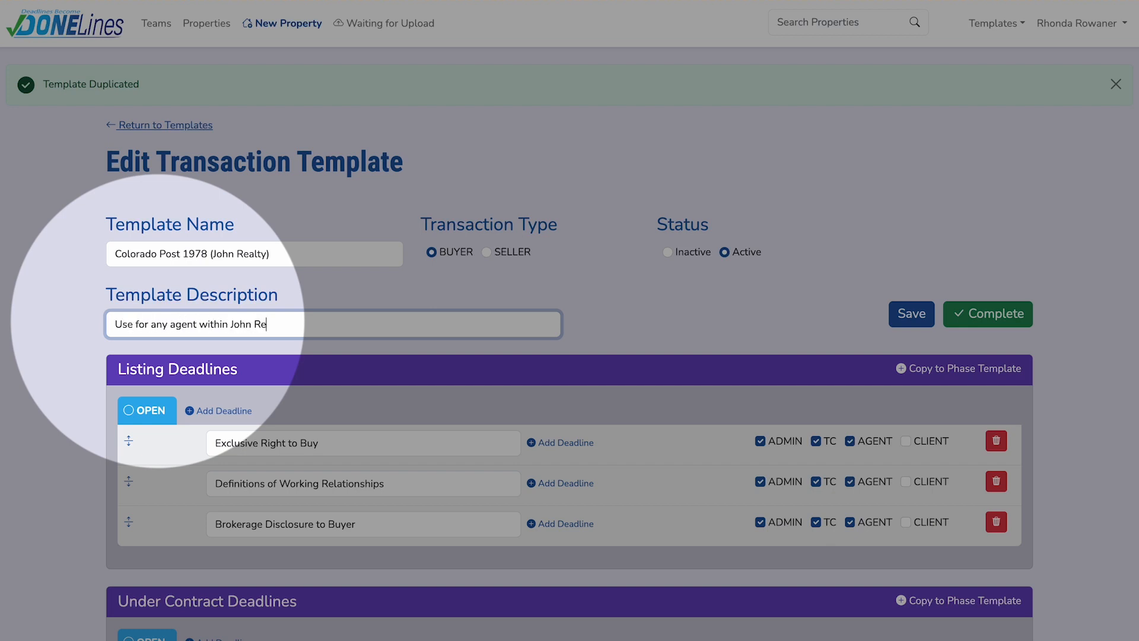
{"action": "type", "text": "alty's Brokerage"}
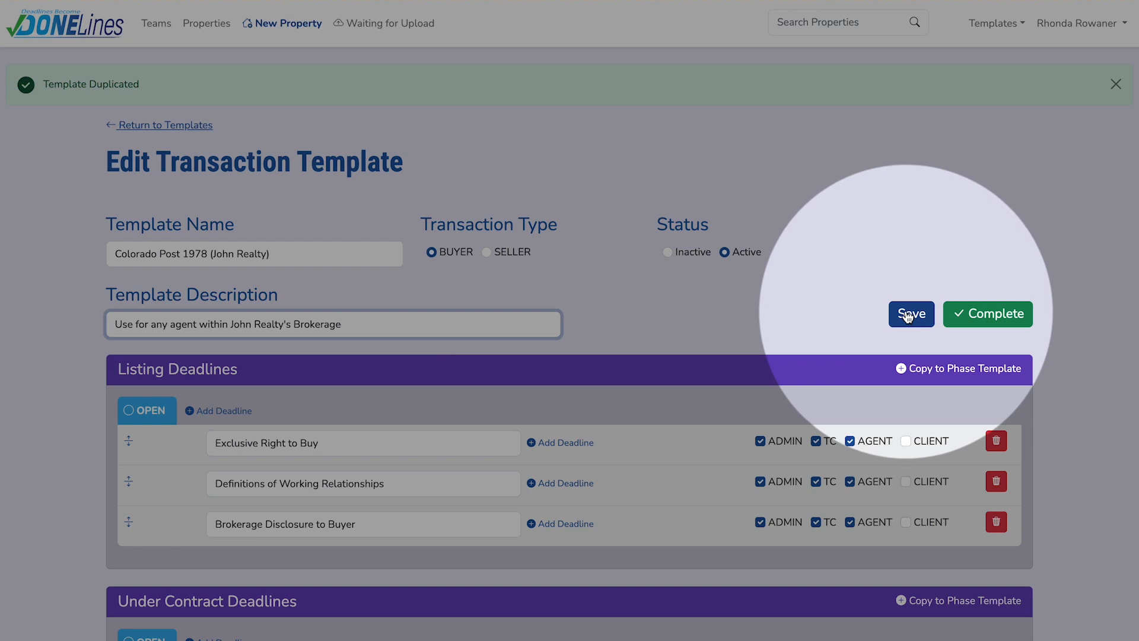
{"action": "left_click", "coordinate": [908, 316]}
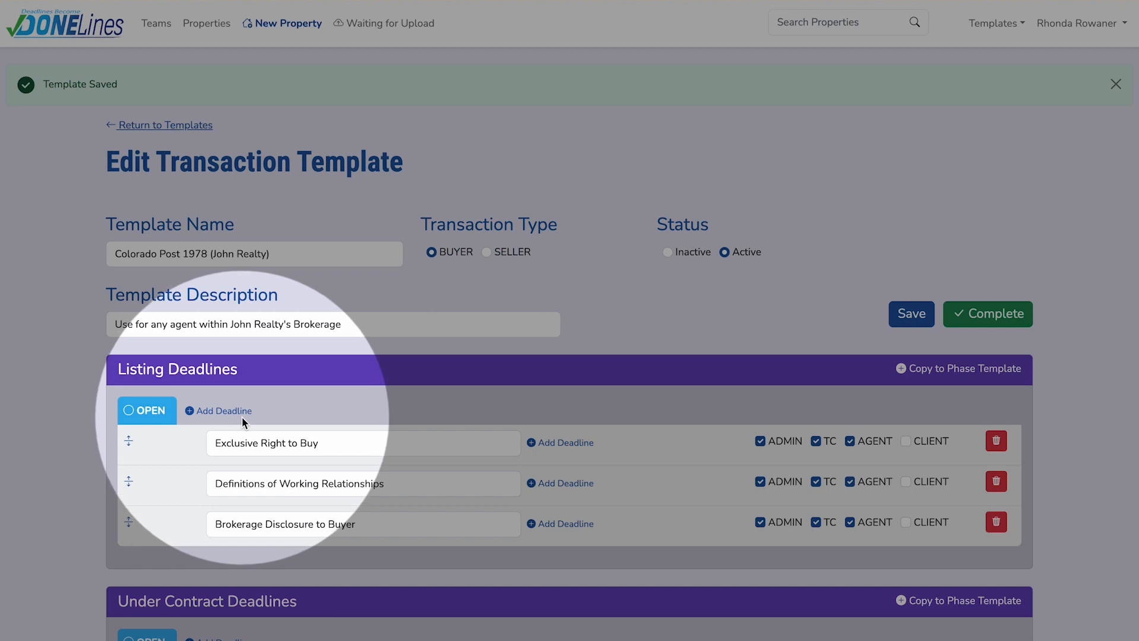
- In Listing Deadlines, add "New Deadlines" before the first entry and "New Deadline" after Definitions of Working Relationships
{"action": "left_click", "coordinate": [212, 412]}
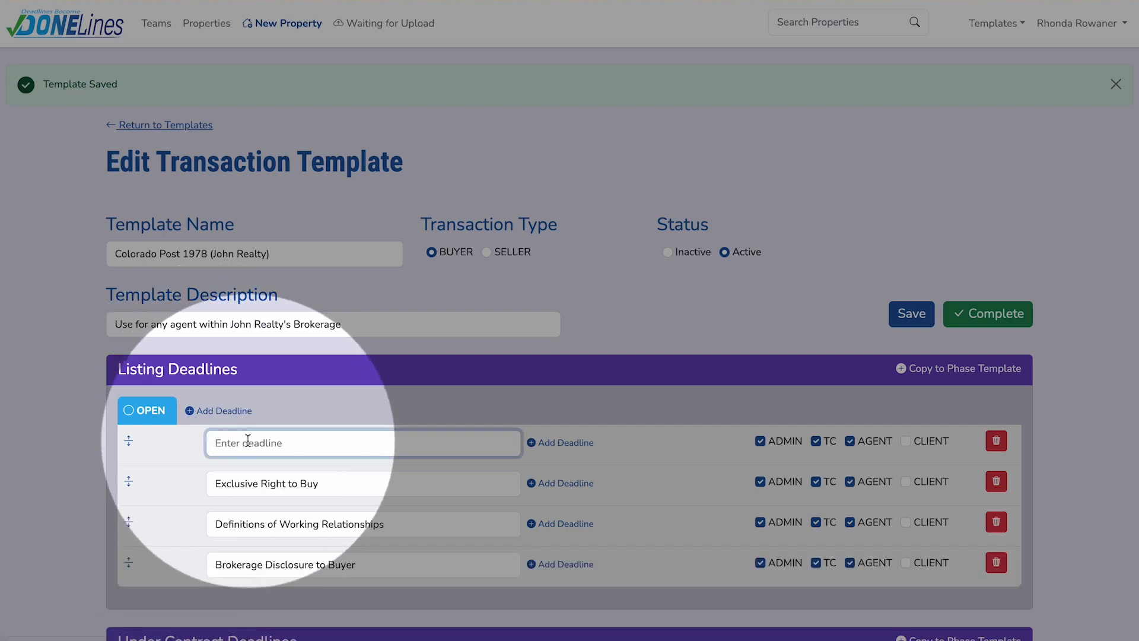
{"action": "type", "text": "New Deadlines"}
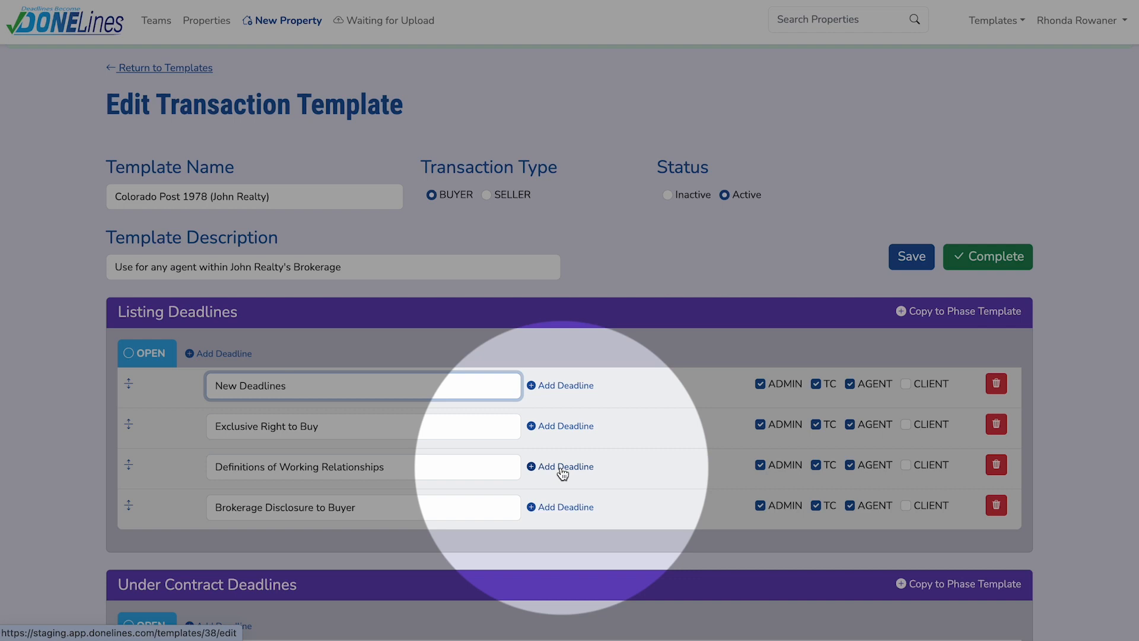
{"action": "left_click", "coordinate": [561, 467]}
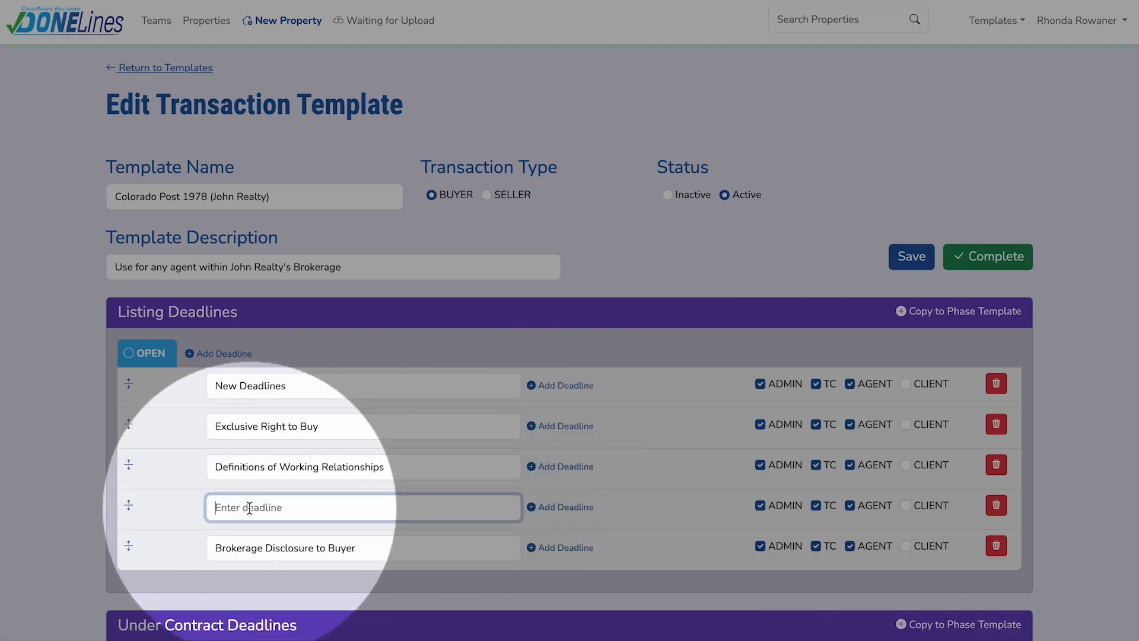
{"action": "type", "text": "New Deadline"}
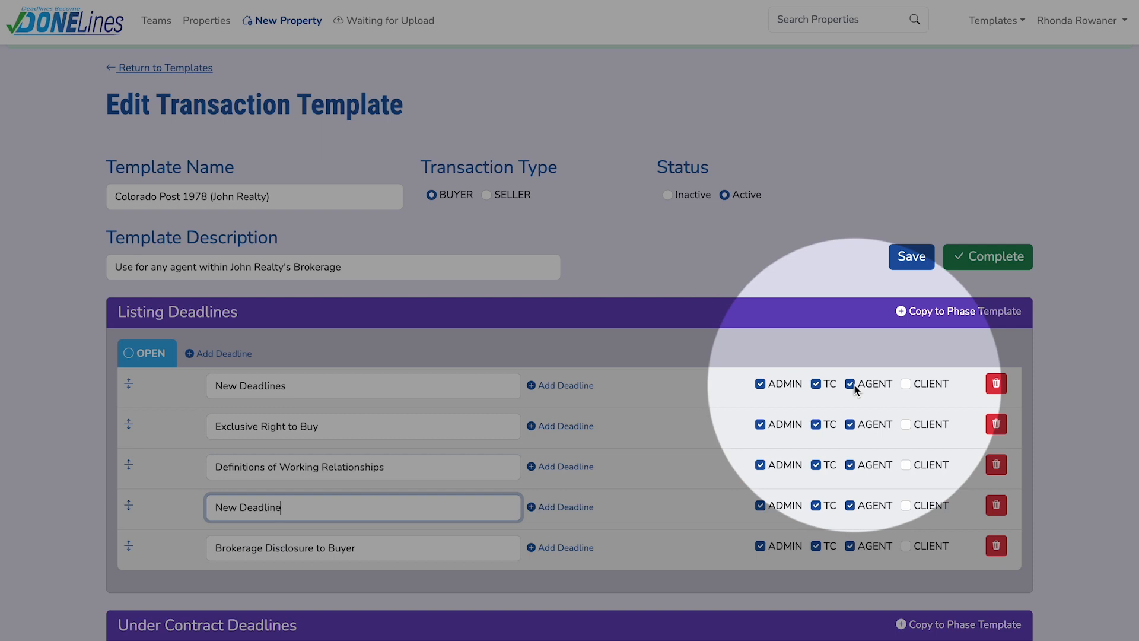
- Try to reorder the Contract entry within Under Contract Deadlines
{"action": "scroll", "coordinate": [855, 386], "scroll_direction": "down", "scroll_amount": 6}
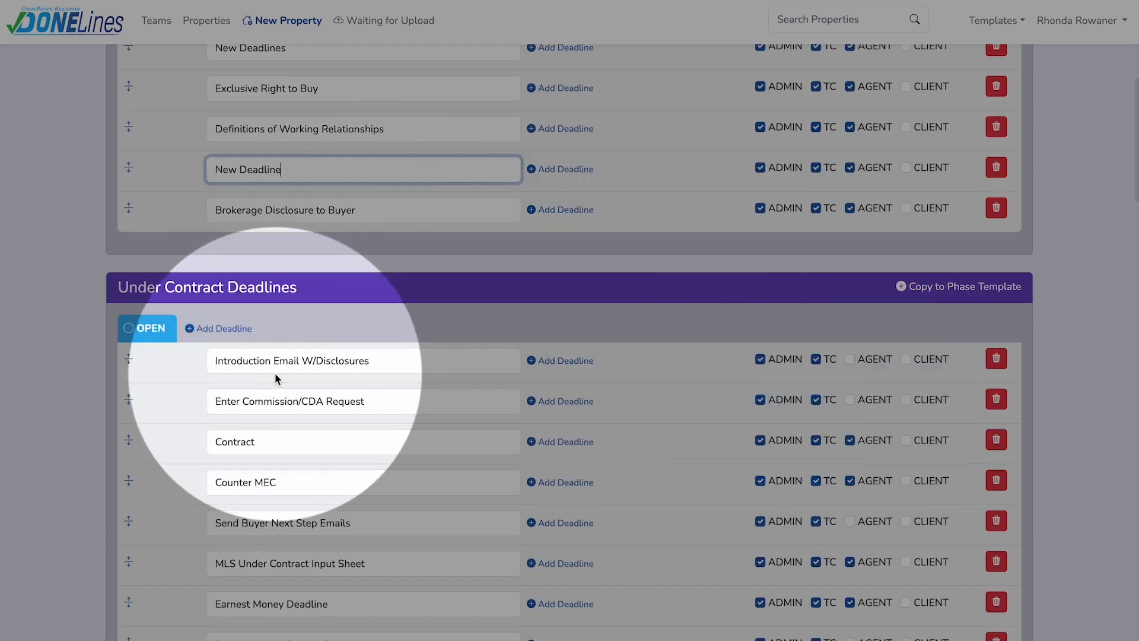
{"action": "scroll", "coordinate": [629, 436], "scroll_direction": "up", "scroll_amount": 1}
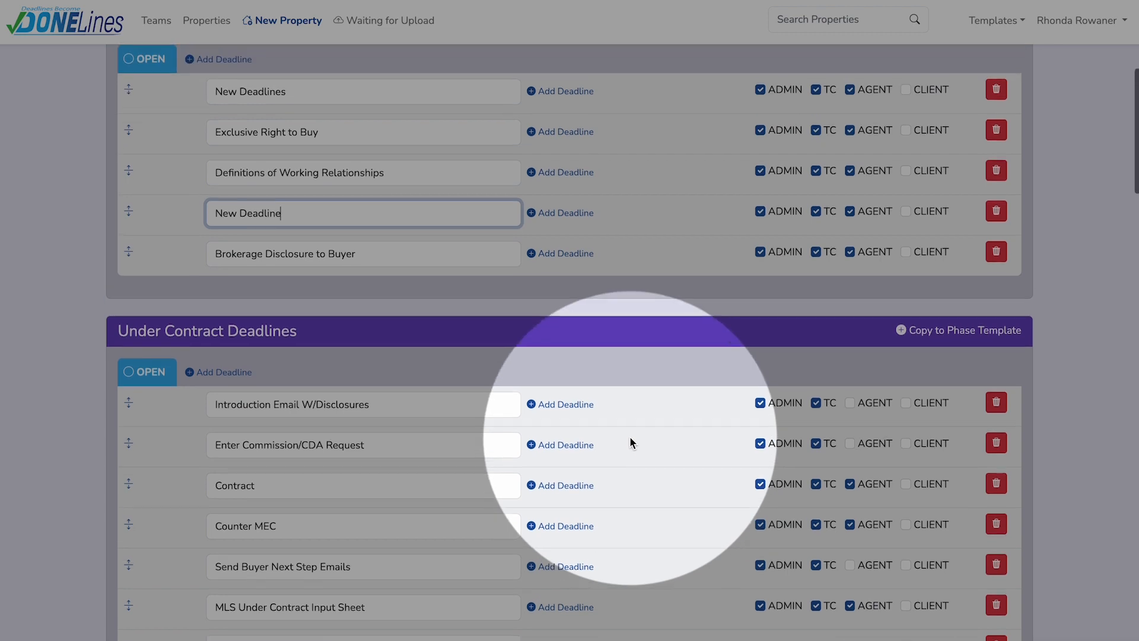
{"action": "scroll", "coordinate": [630, 441], "scroll_direction": "down", "scroll_amount": 1}
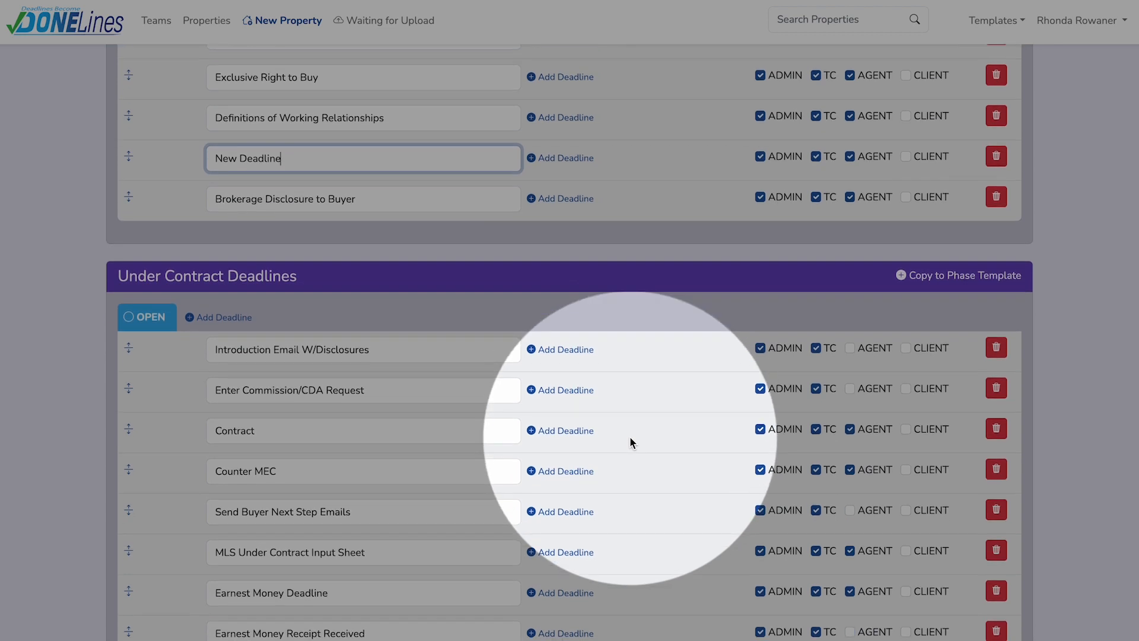
{"action": "scroll", "coordinate": [631, 442], "scroll_direction": "up", "scroll_amount": 1}
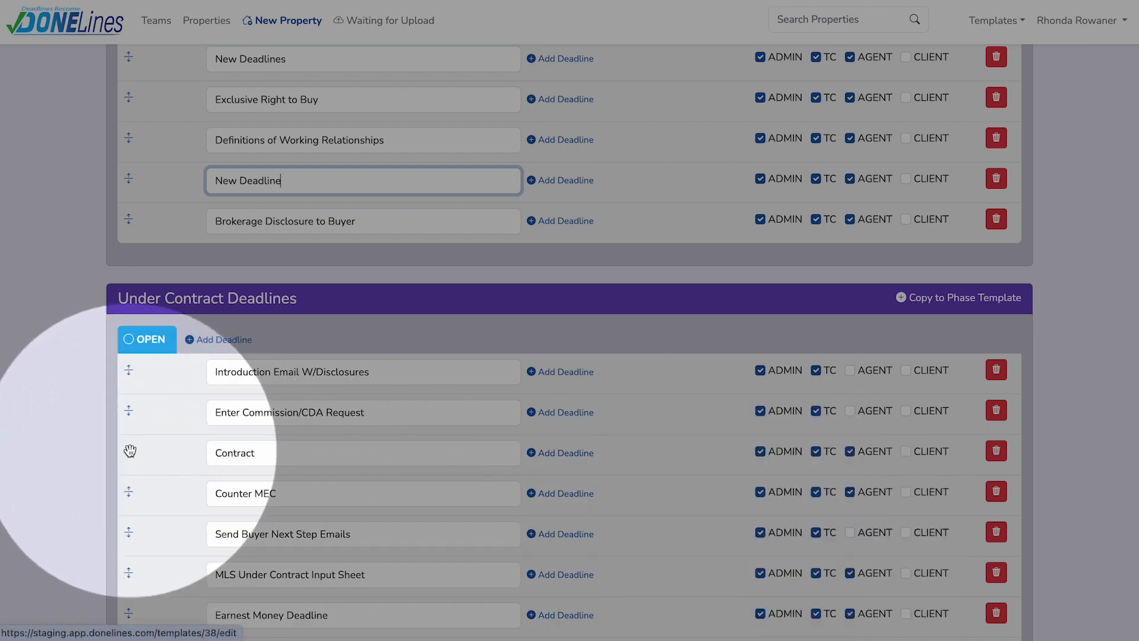
{"action": "mouse_move", "coordinate": [127, 450]}
{"action": "left_mouse_down"}
{"action": "mouse_move", "coordinate": [119, 570]}
{"action": "mouse_move", "coordinate": [135, 445]}
{"action": "mouse_move", "coordinate": [127, 555]}
{"action": "mouse_move", "coordinate": [144, 453]}
{"action": "left_mouse_up"}
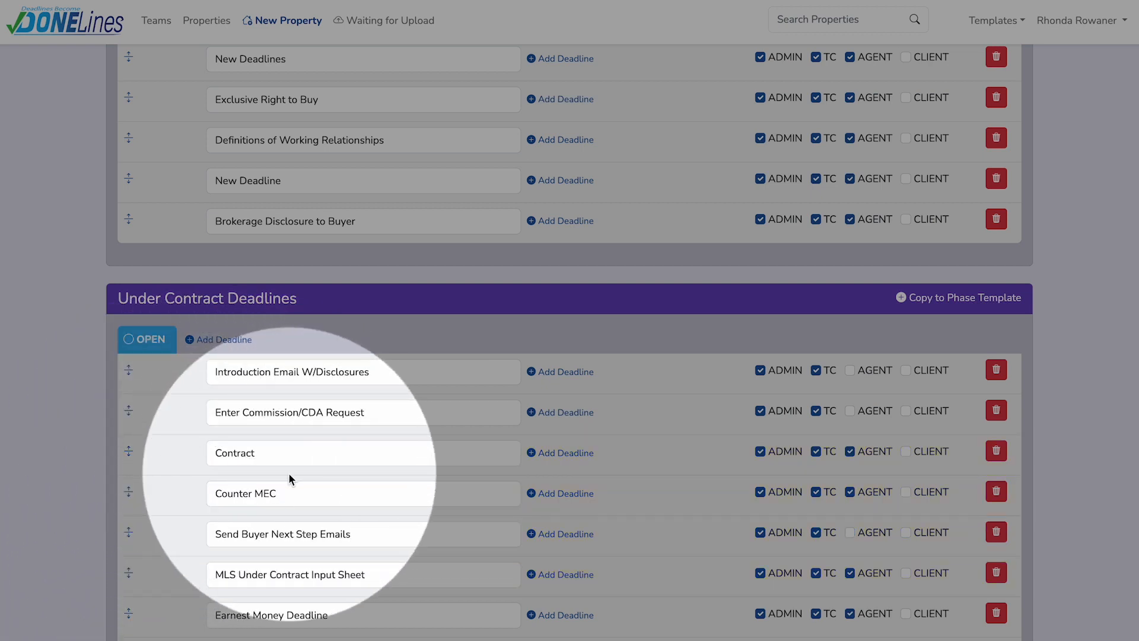
- In Under Contract Deadlines, add a deadline named "Office Specific Disclsoure" after Closing Instructions
{"action": "scroll", "coordinate": [288, 473], "scroll_direction": "down", "scroll_amount": 1}
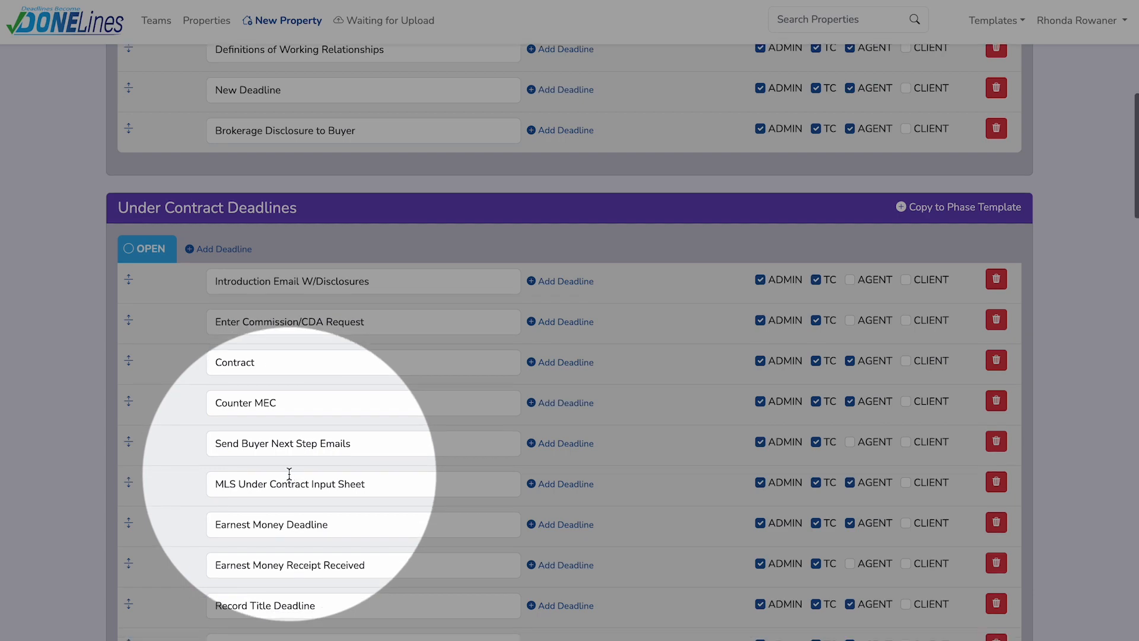
{"action": "scroll", "coordinate": [288, 472], "scroll_direction": "down", "scroll_amount": 1}
{"action": "scroll", "coordinate": [289, 473], "scroll_direction": "down", "scroll_amount": 3}
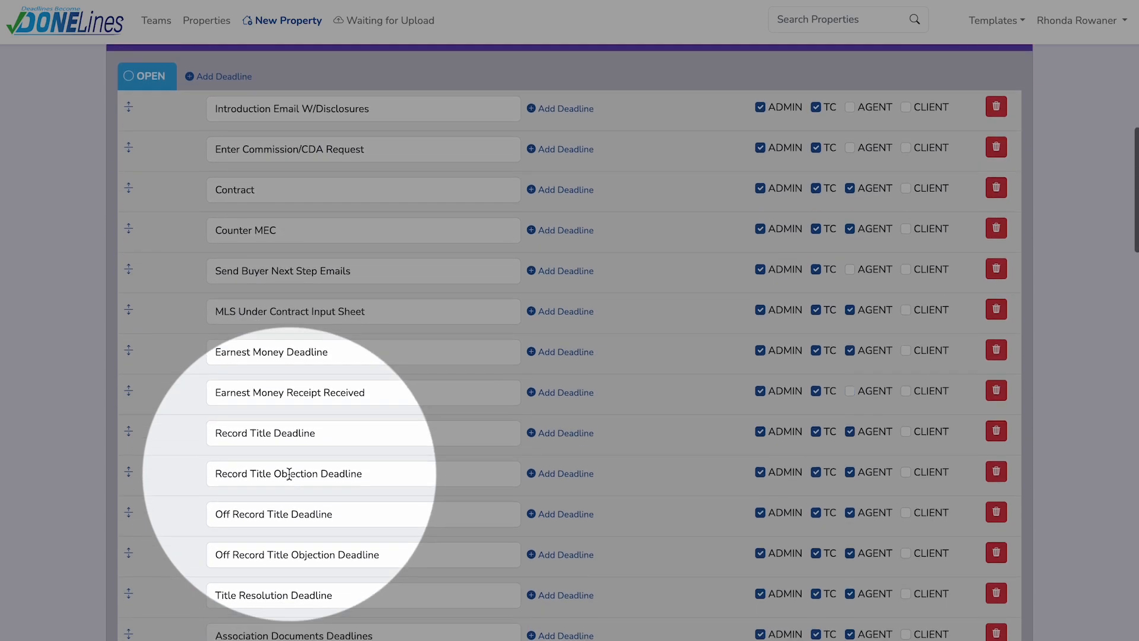
{"action": "scroll", "coordinate": [289, 473], "scroll_direction": "down", "scroll_amount": 3}
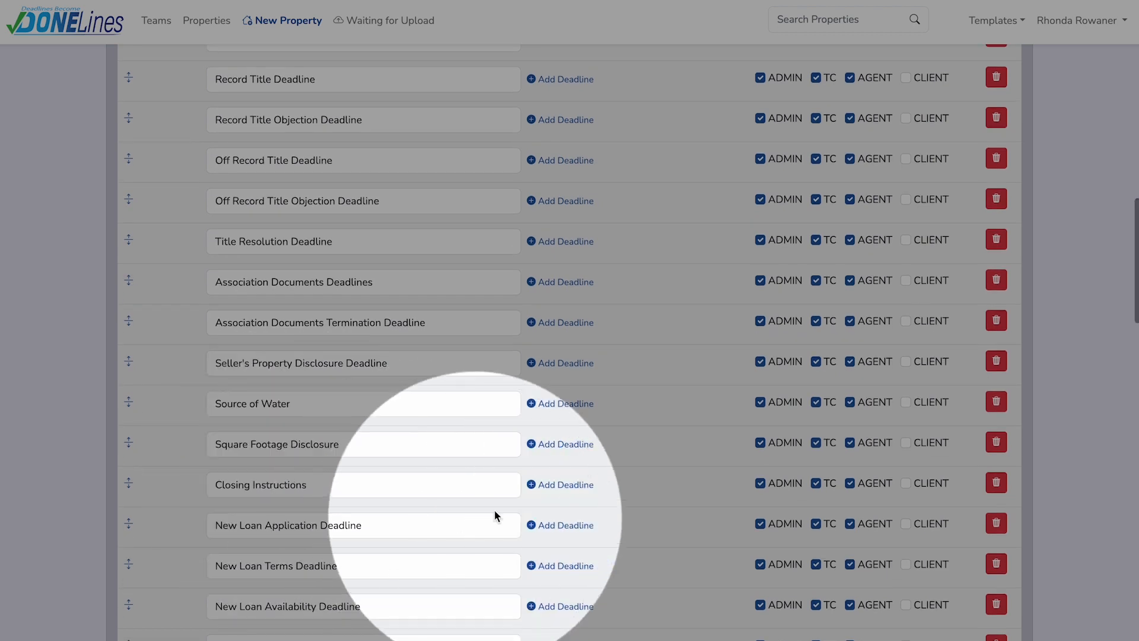
{"action": "left_click", "coordinate": [453, 511]}
{"action": "type", "text": "O"}
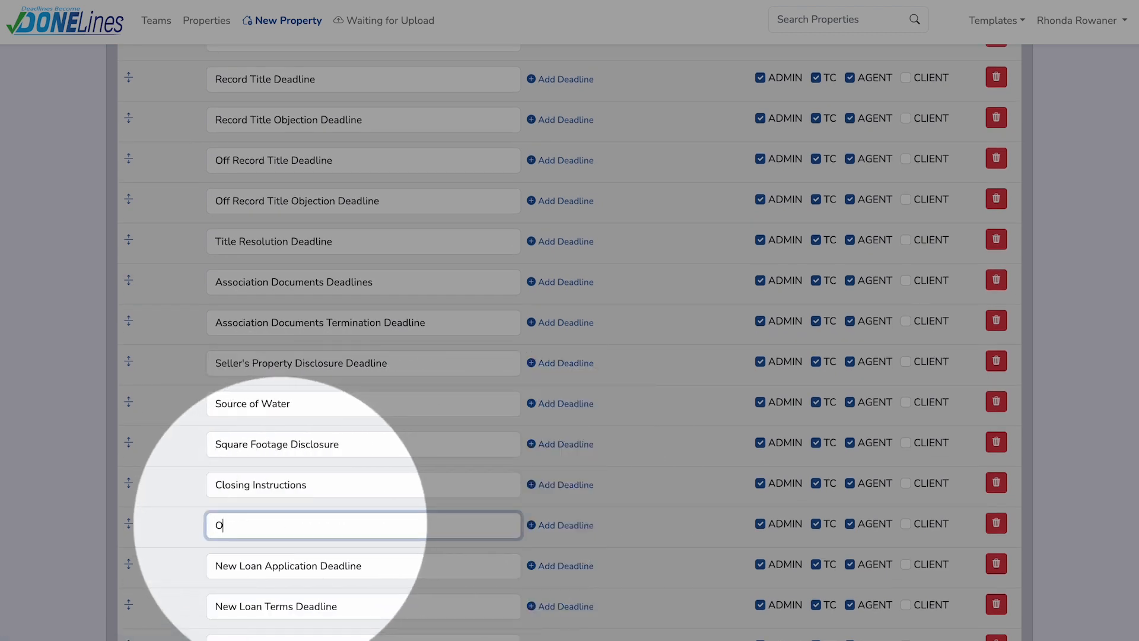
{"action": "type", "text": "ffice Specific Disclsoure"}
- Add a deadline named "Receiving your TC Fee" after Closing Date in Under Contract Deadlines, leaving only ADMIN checked for it
{"action": "scroll", "coordinate": [570, 342], "scroll_direction": "down", "scroll_amount": 5}
{"action": "scroll", "coordinate": [570, 342], "scroll_direction": "down", "scroll_amount": 8}
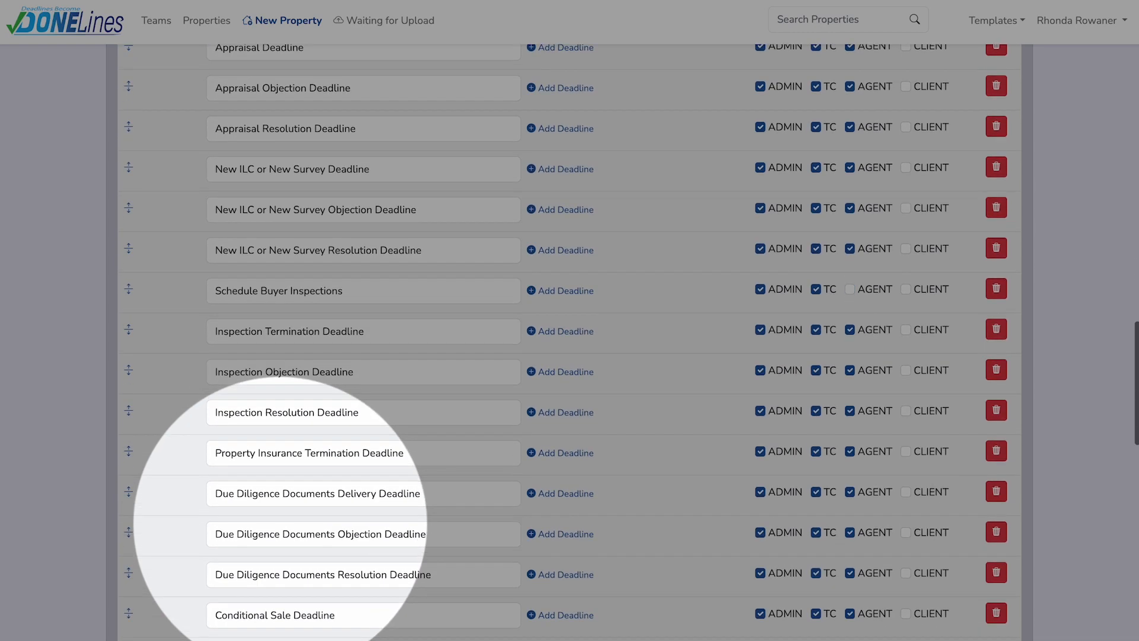
{"action": "scroll", "coordinate": [280, 523], "scroll_direction": "down", "scroll_amount": 1}
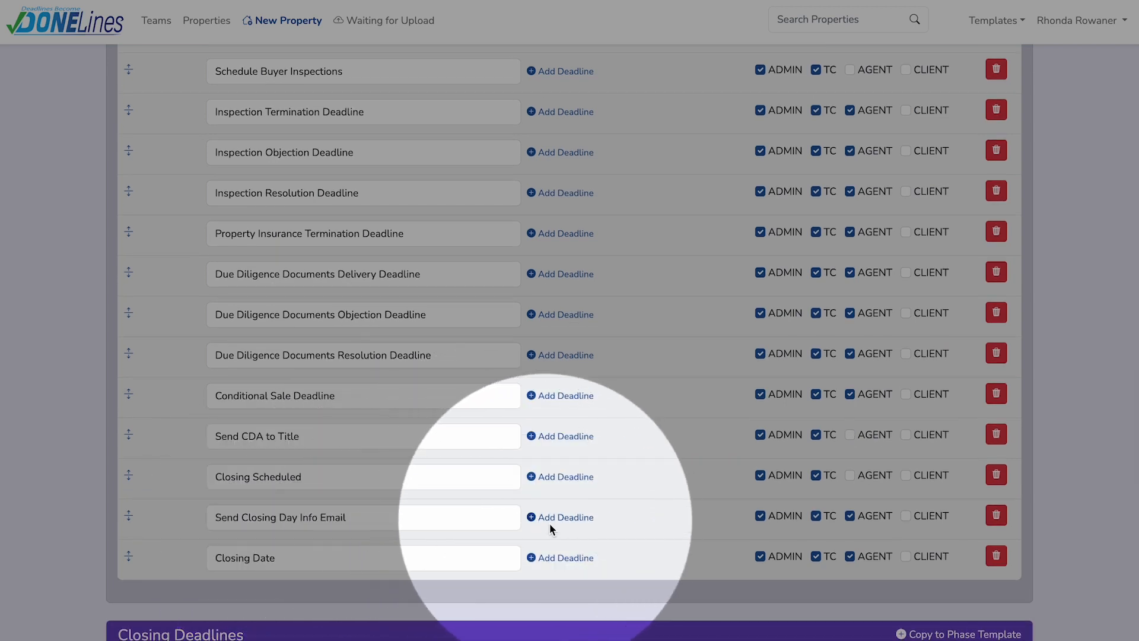
{"action": "left_click", "coordinate": [559, 559]}
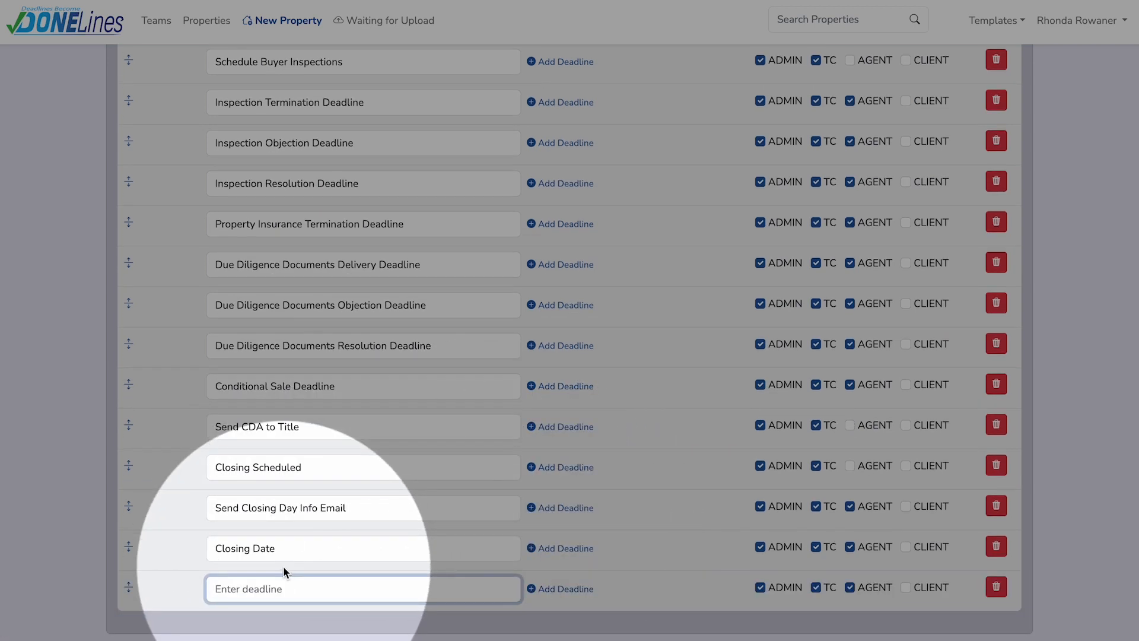
{"action": "type", "text": "Recieving your TC Fee"}
{"action": "right_click", "coordinate": [256, 589]}
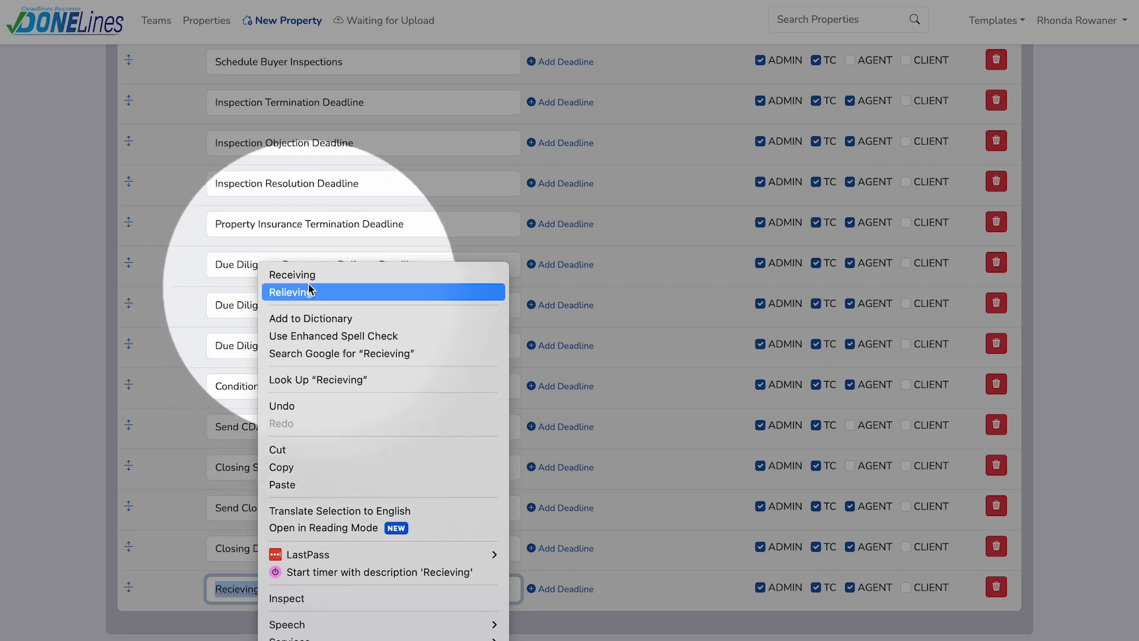
{"action": "left_click", "coordinate": [291, 275]}
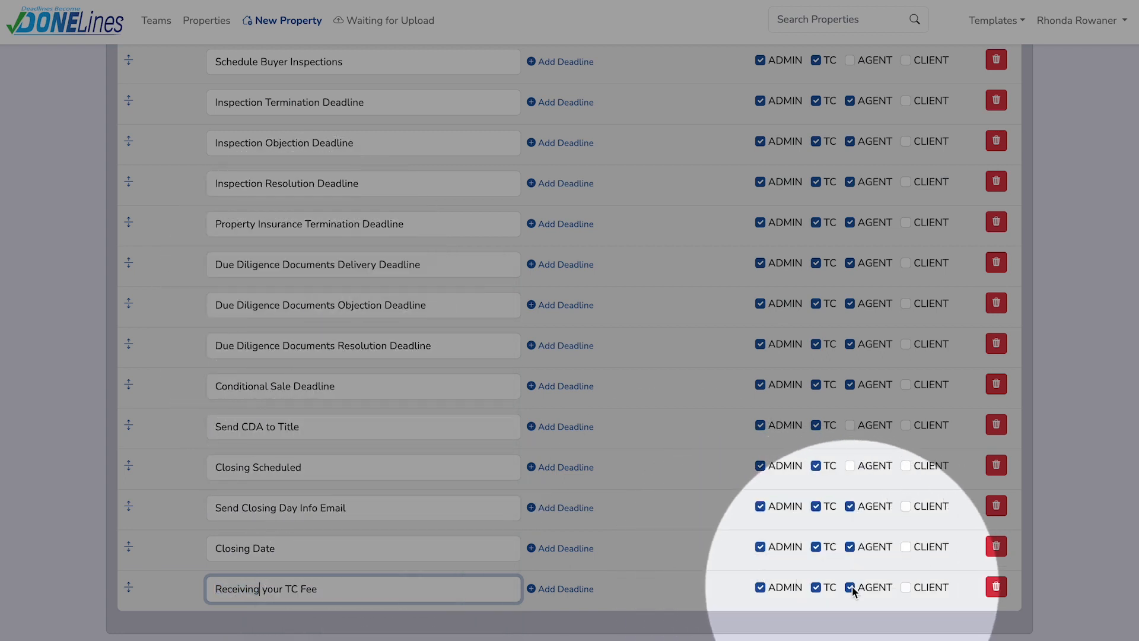
{"action": "left_click", "coordinate": [851, 588]}
{"action": "left_click", "coordinate": [816, 588]}
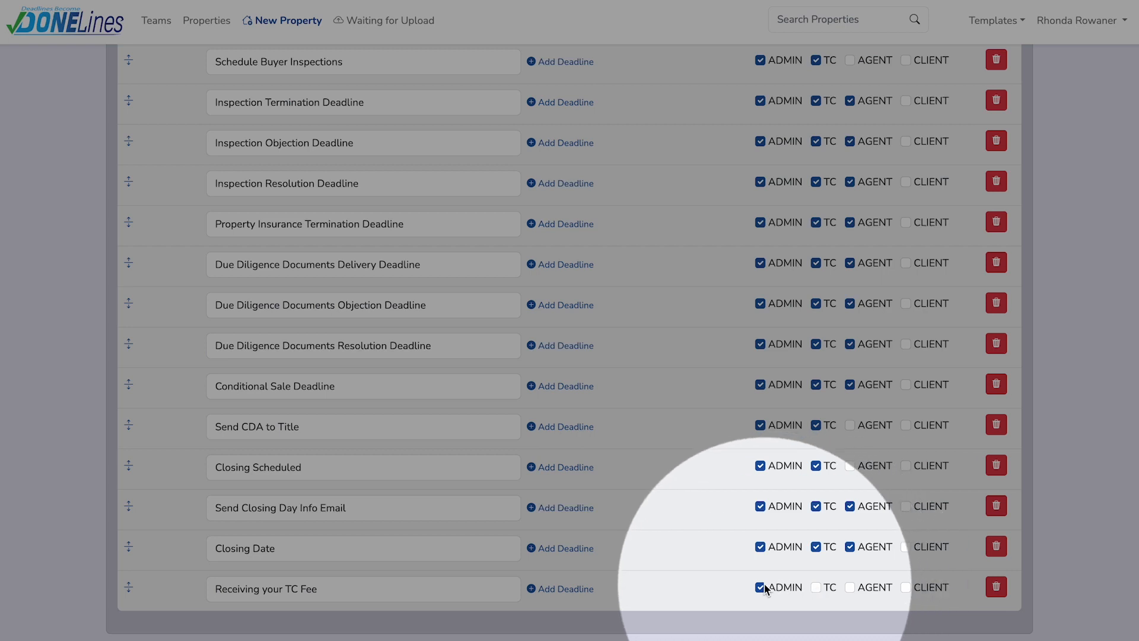
- Copy the Under Contract Deadlines phase to a phase template titled "Colorado Post 1978 (John Realty)", and complete the transaction template
{"action": "scroll", "coordinate": [526, 471], "scroll_direction": "up", "scroll_amount": 4}
{"action": "scroll", "coordinate": [528, 472], "scroll_direction": "up", "scroll_amount": 16}
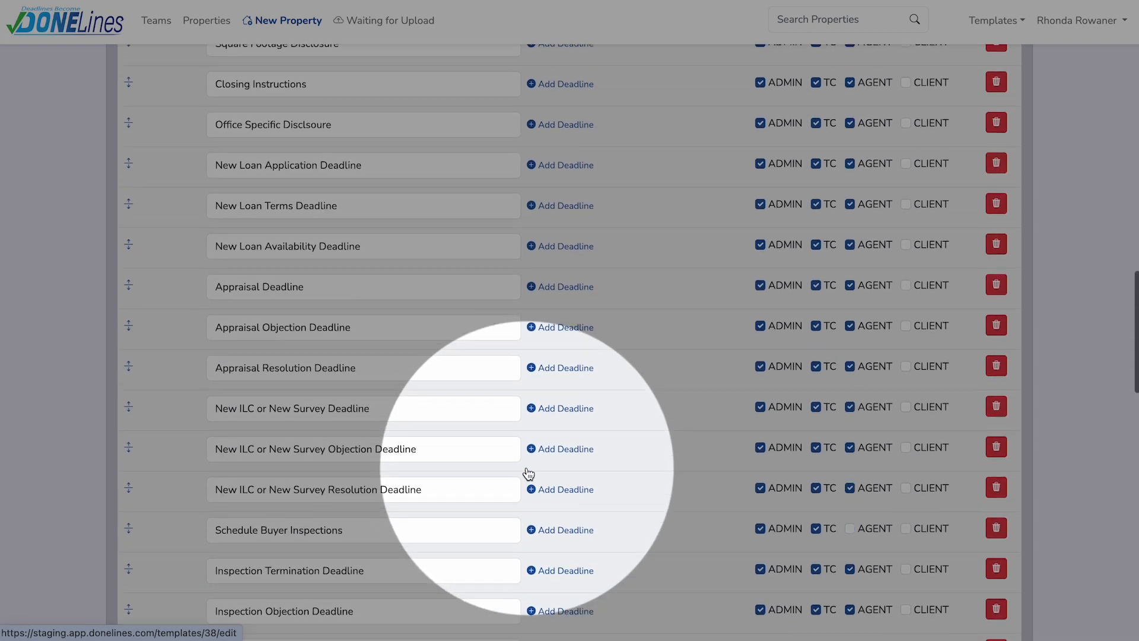
{"action": "scroll", "coordinate": [527, 470], "scroll_direction": "up", "scroll_amount": 5}
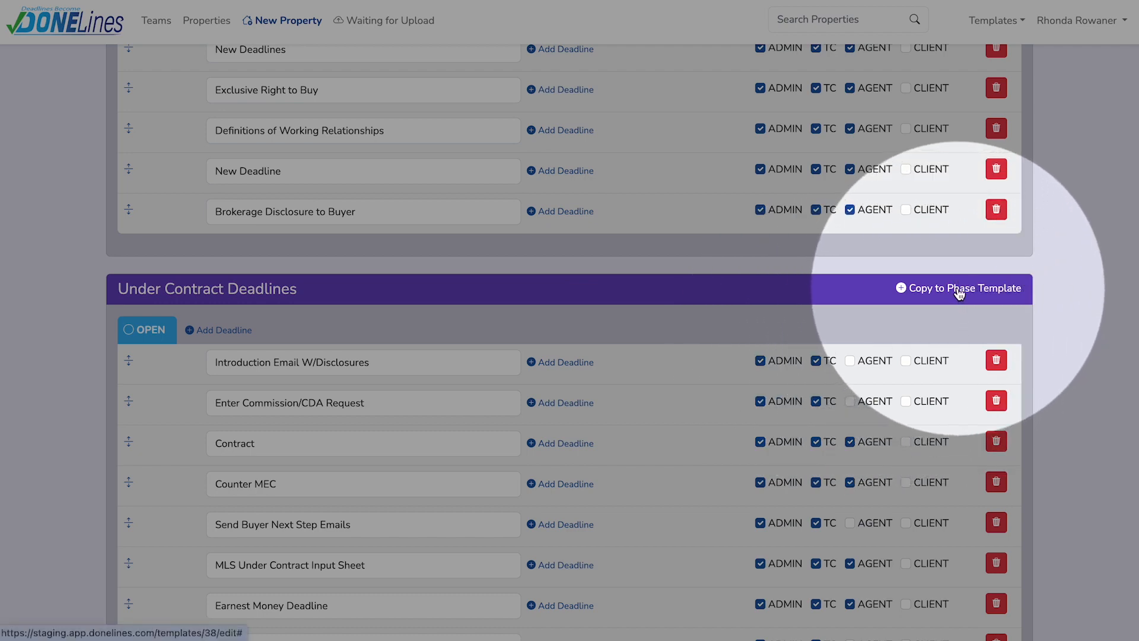
{"action": "left_click", "coordinate": [960, 293]}
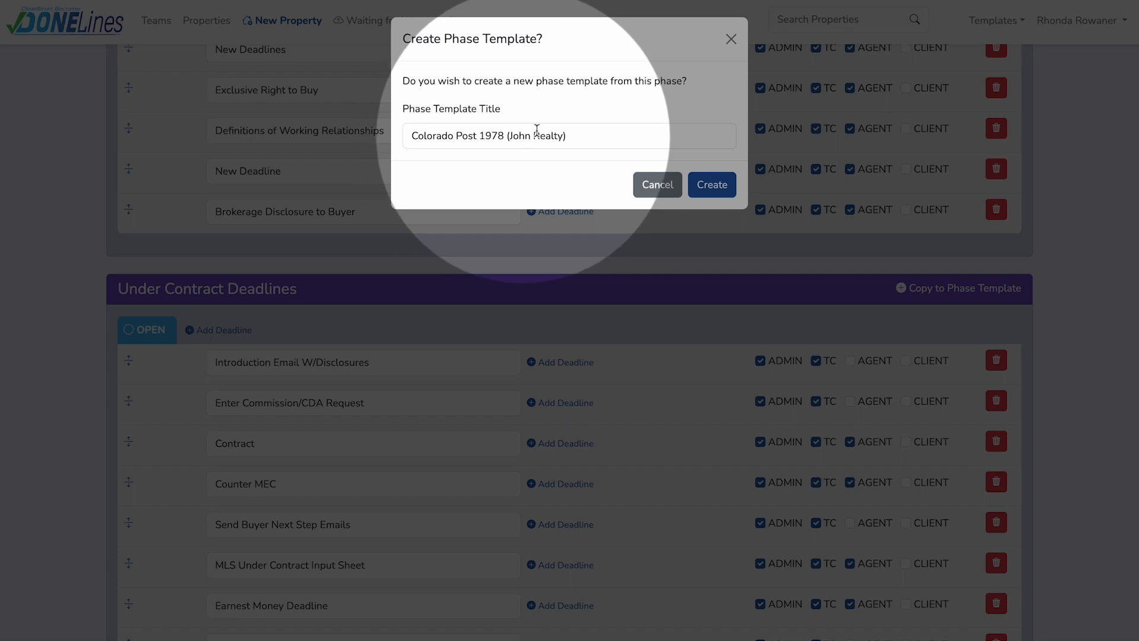
{"action": "left_click", "coordinate": [712, 186]}
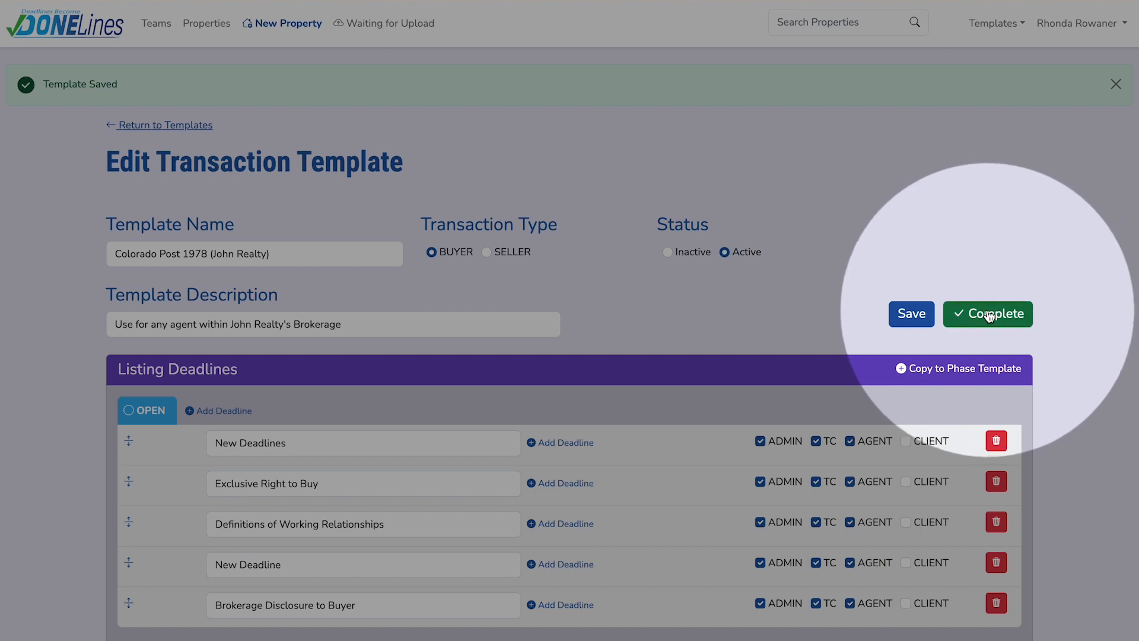
{"action": "left_click", "coordinate": [990, 317]}
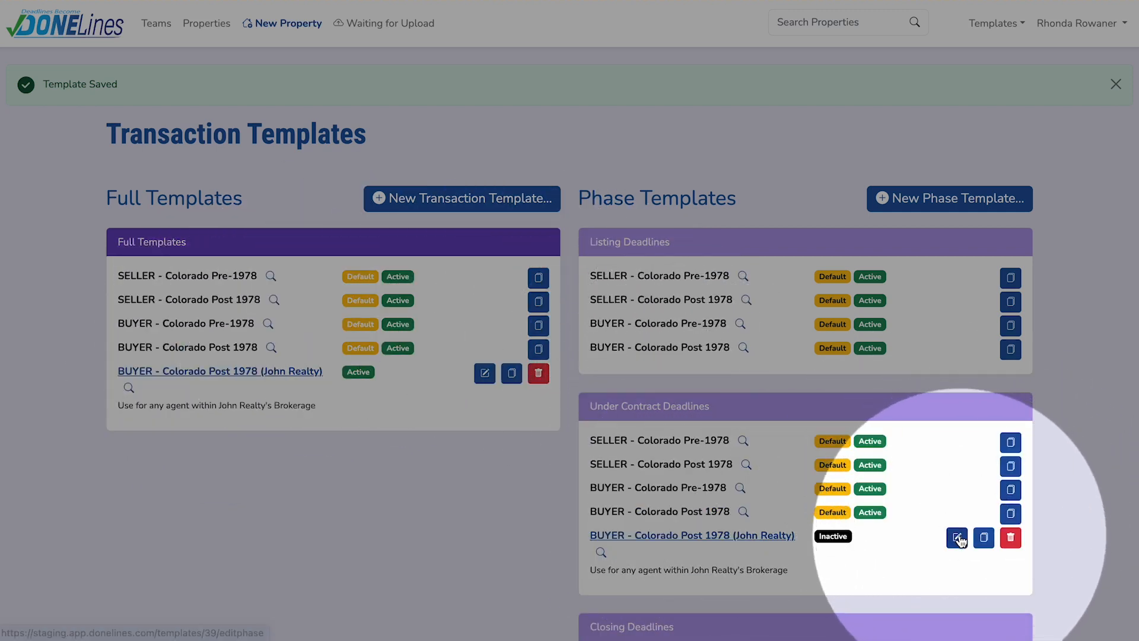
- Set the status of the BUYER - Colorado Post 1978 (John Realty) phase template under Under Contract Deadlines to Active, and complete it
{"action": "left_click", "coordinate": [957, 537]}
{"action": "left_click", "coordinate": [724, 266]}
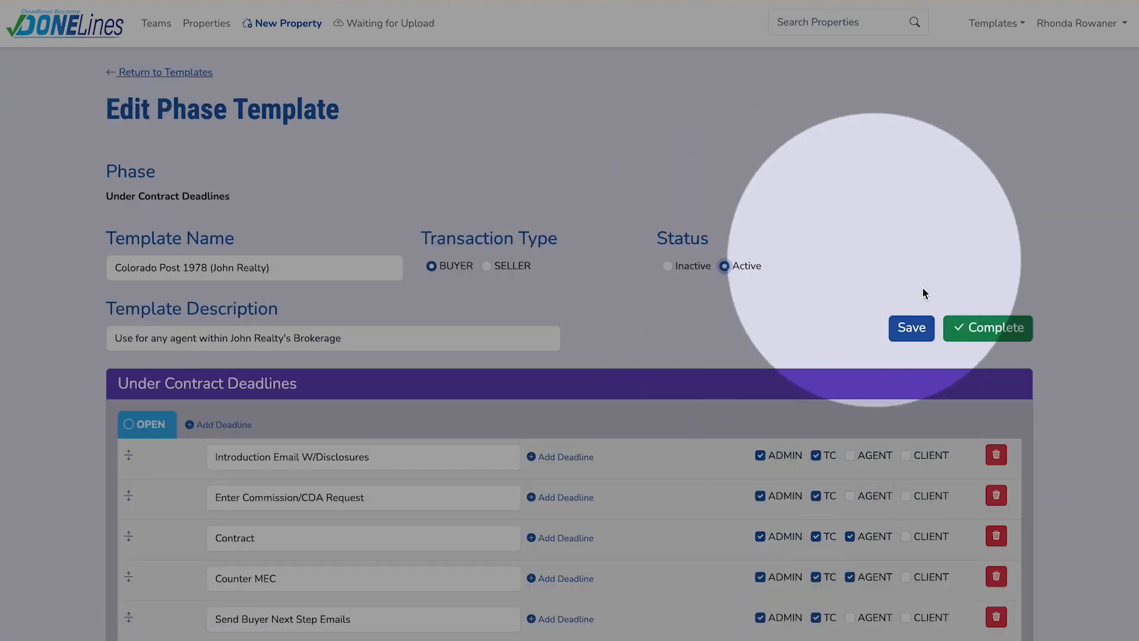
{"action": "left_click", "coordinate": [976, 328]}
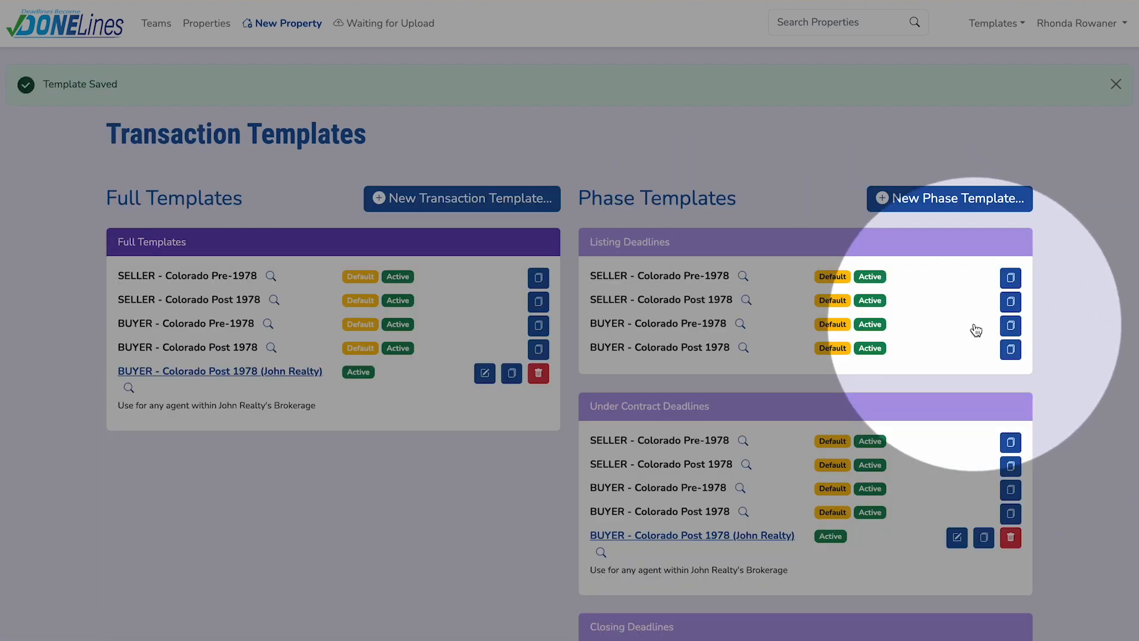